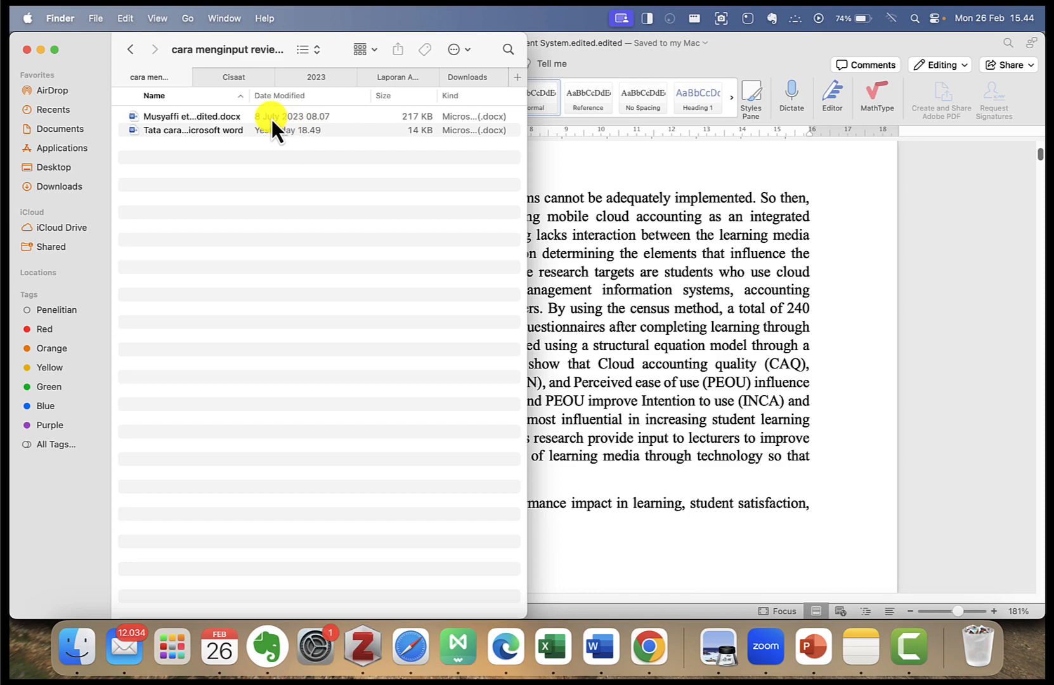
# Step: Open the Cloud Accounting Management System article document at its abstract
pyautogui.doubleClick(190, 117)
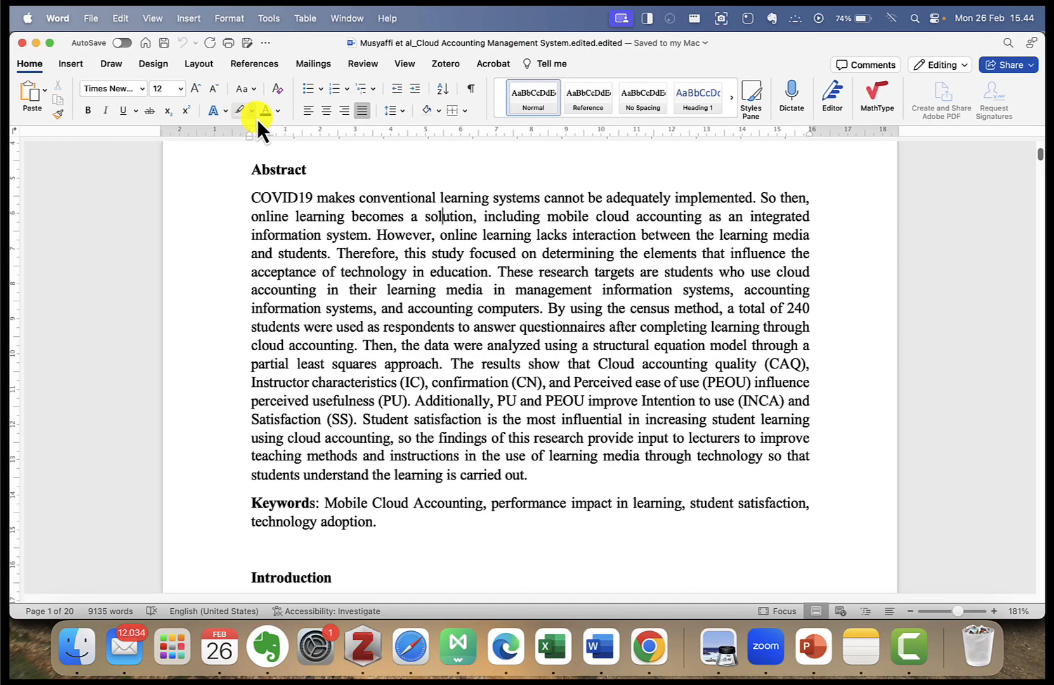
pyautogui.scroll(2, 371, 231)
pyautogui.scroll(-1, 372, 230)
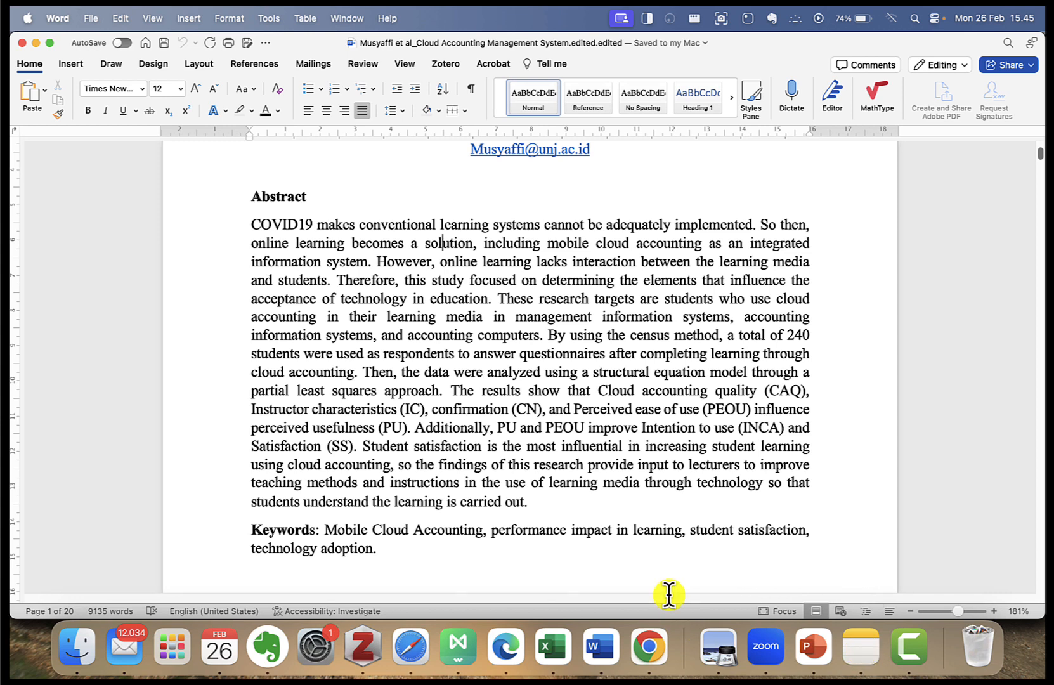
# Step: Create a new blank document and enter the heading line "Daftar komentar secara umum"
pyautogui.press('super+n')
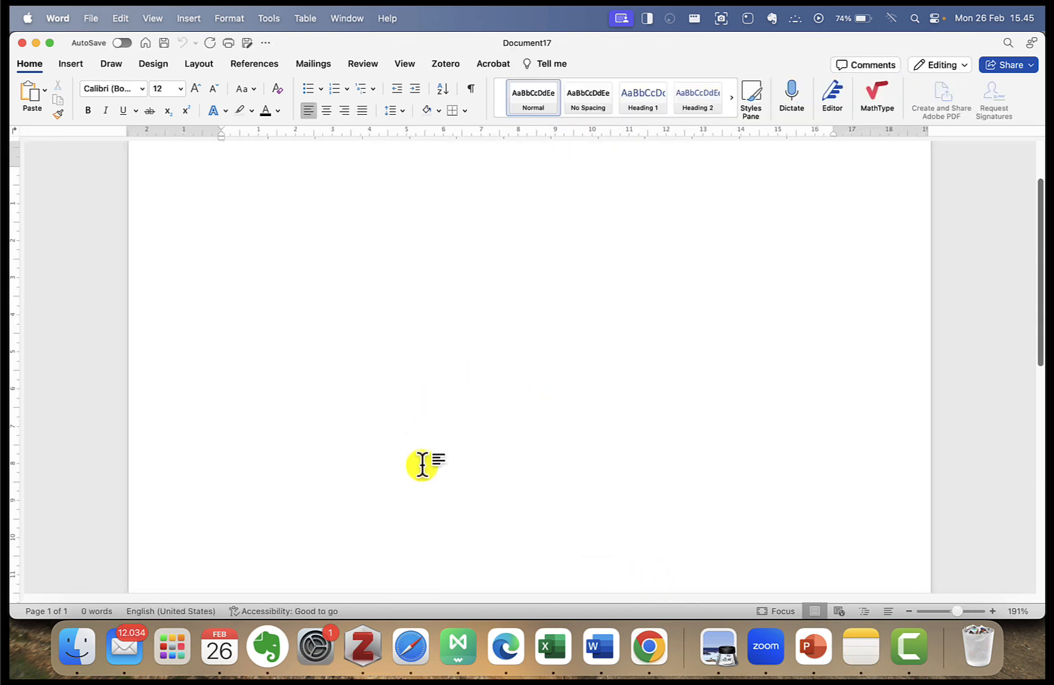
pyautogui.write('Daftar kome')
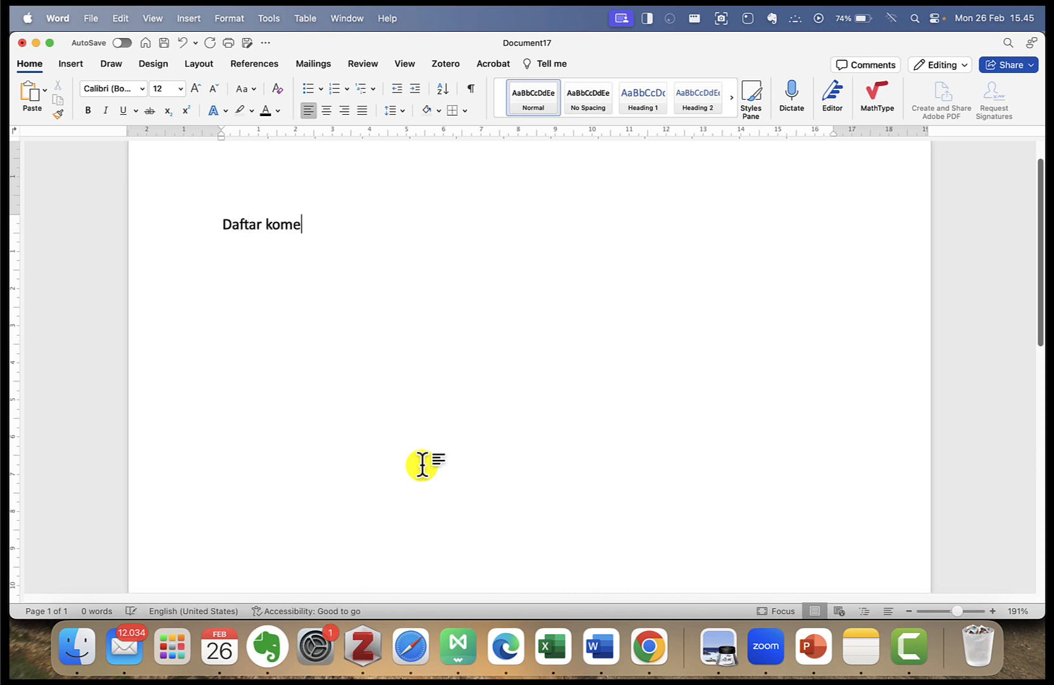
pyautogui.write('ntar secara umum')
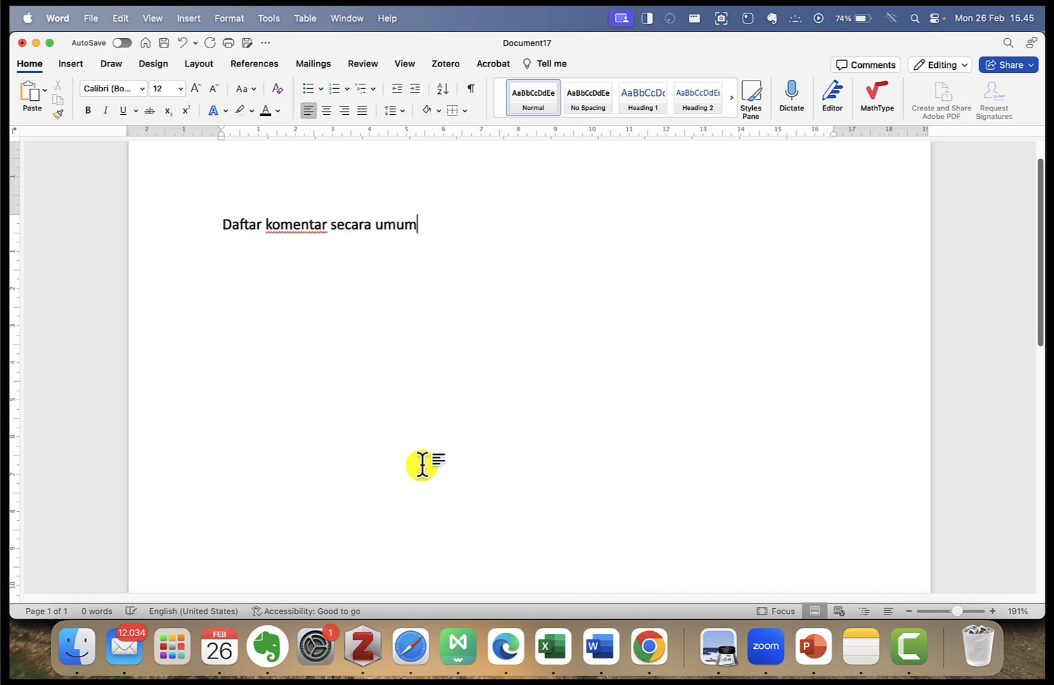
pyautogui.press('Return')
# Step: Return to the Cloud Accounting Management System article and examine its abstract
pyautogui.hotkey('ctrl', 'Up')
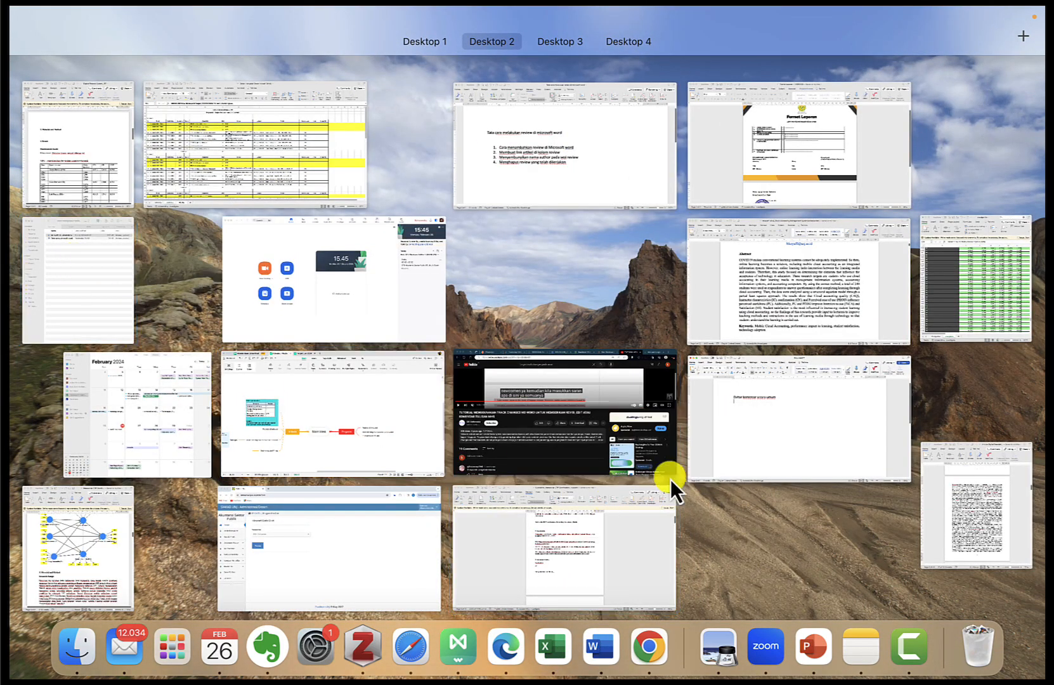
pyautogui.click(763, 309)
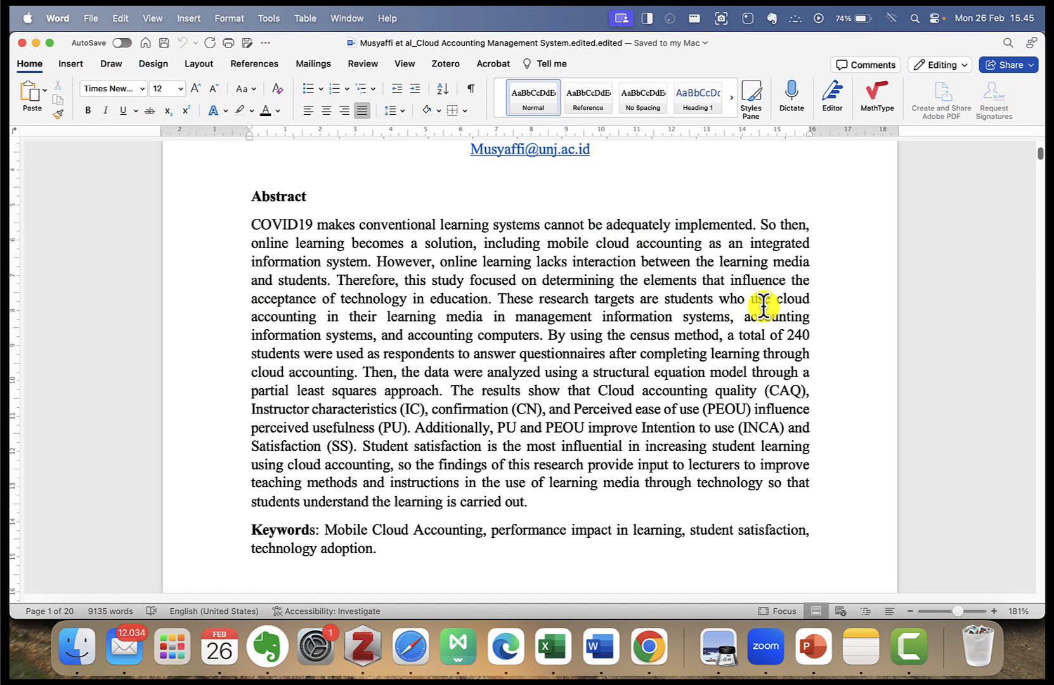
pyautogui.scroll(3, 763, 306)
pyautogui.scroll(-5, 763, 306)
pyautogui.scroll(2, 763, 306)
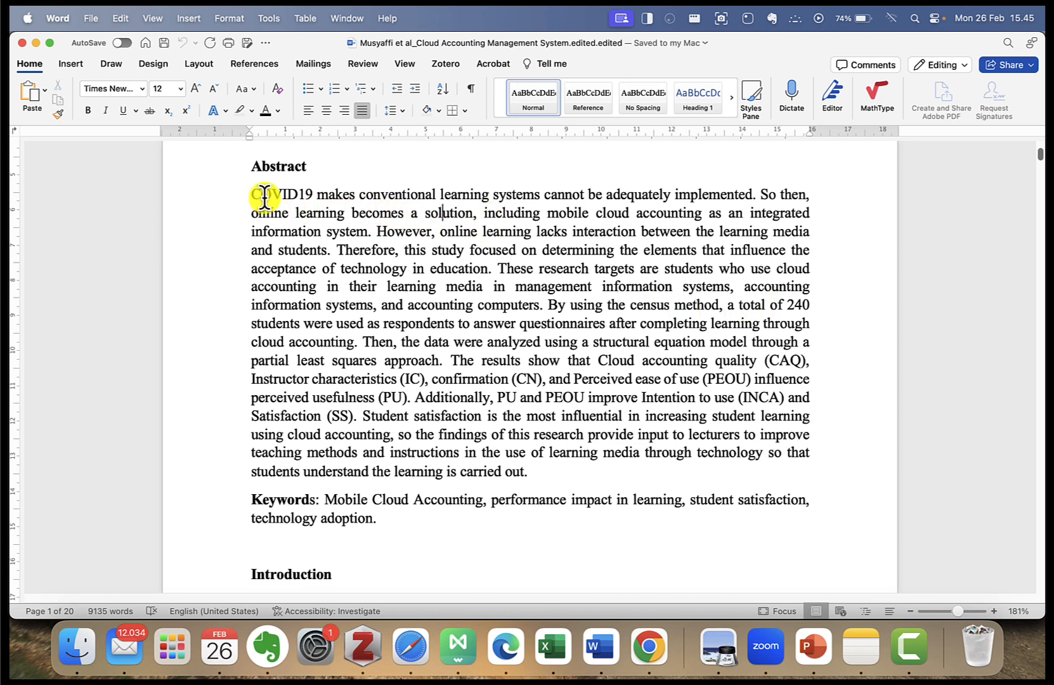
pyautogui.moveTo(264, 194); pyautogui.dragTo(572, 454)
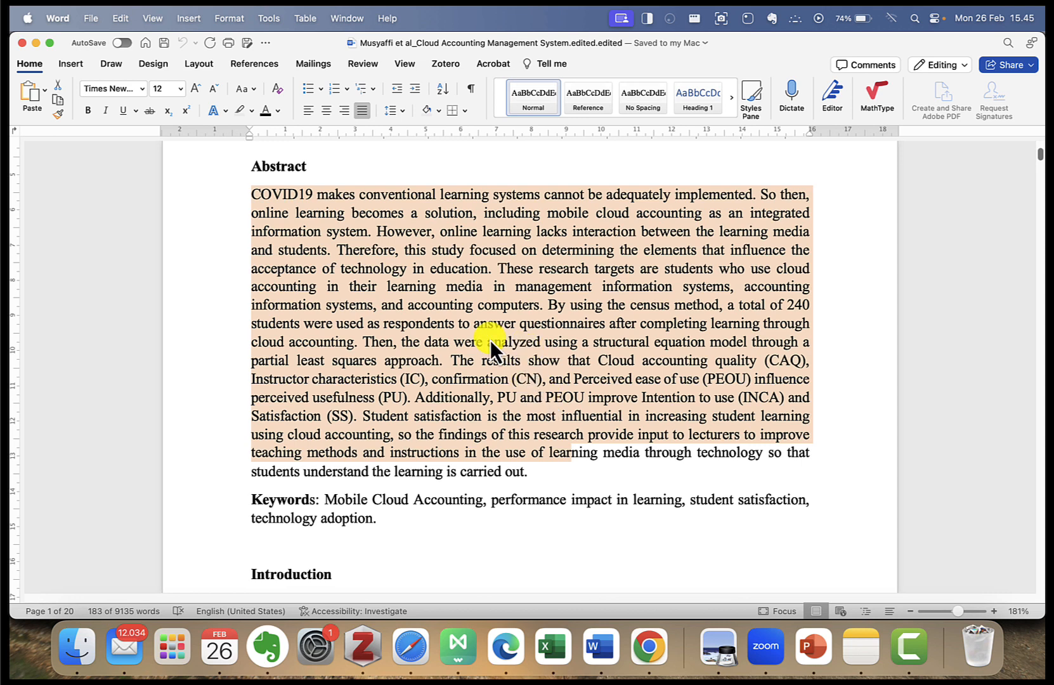
pyautogui.click(423, 268)
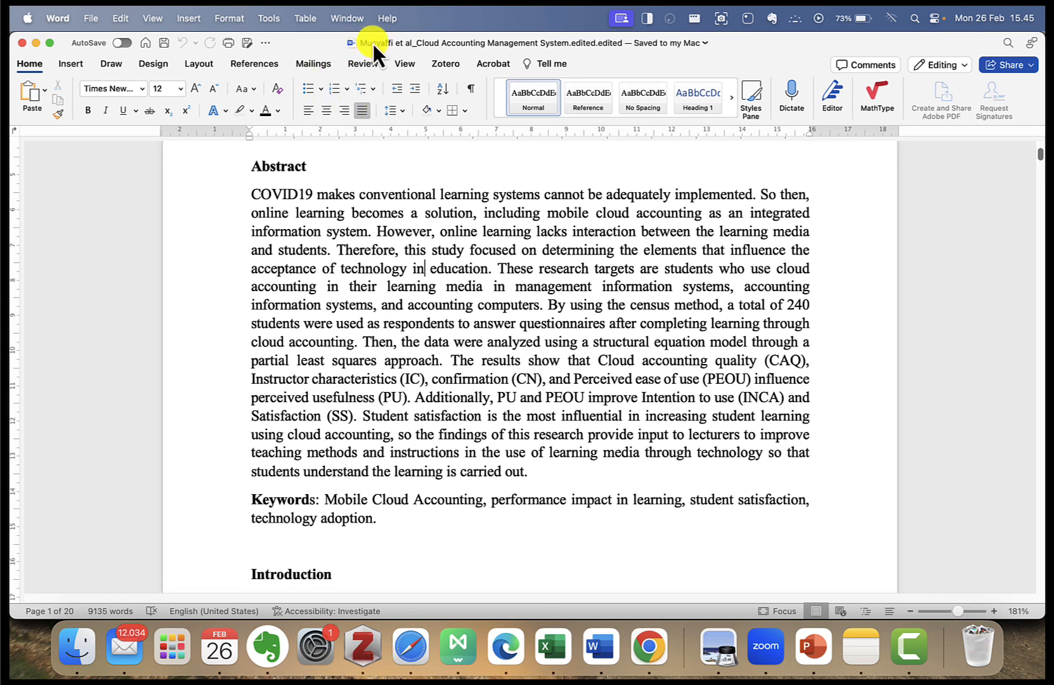
# Step: Post a comment on the word "education" in the abstract reading "abstrak ini sudah baik. namun sebaiknya menambahkan design study"
pyautogui.click(364, 62)
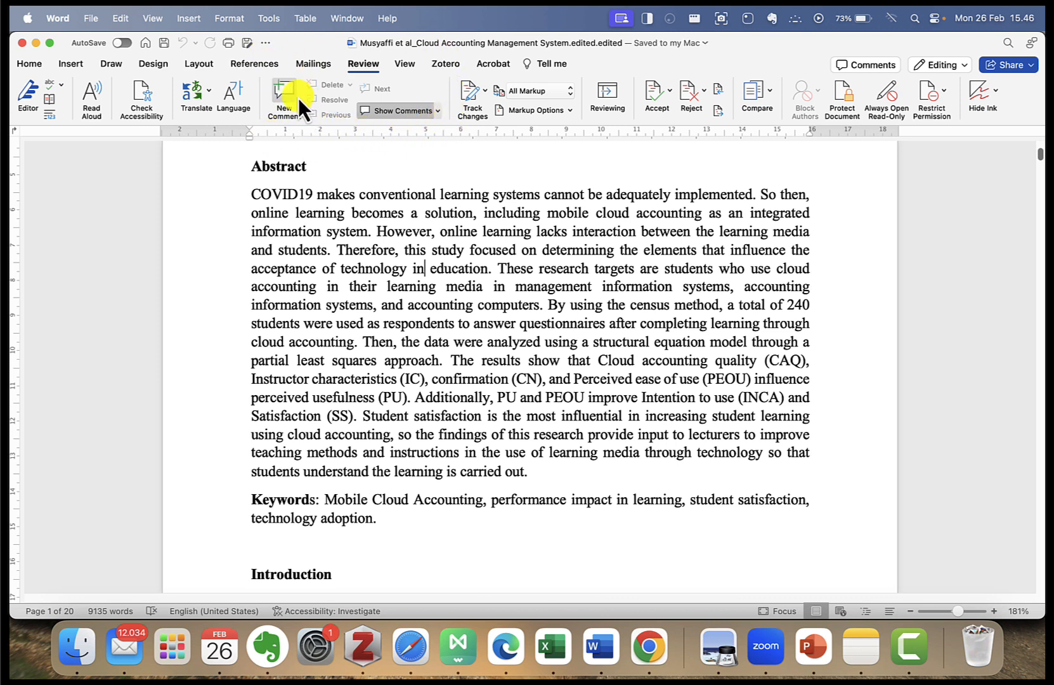
pyautogui.click(438, 112)
pyautogui.click(392, 135)
pyautogui.click(493, 269)
pyautogui.click(279, 87)
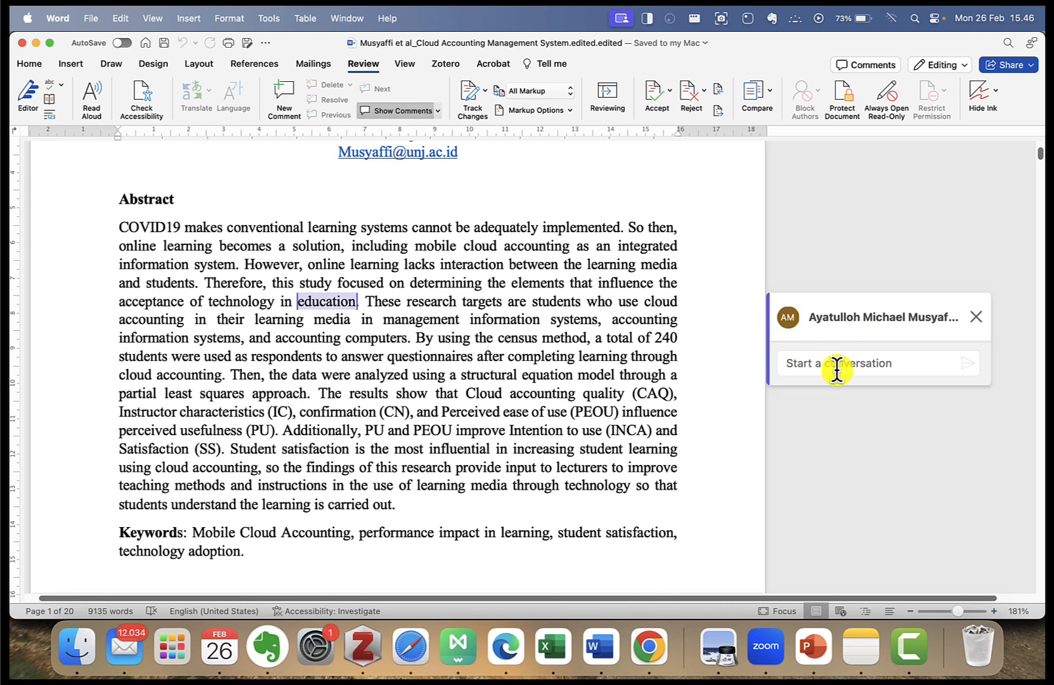
pyautogui.write('abstrak')
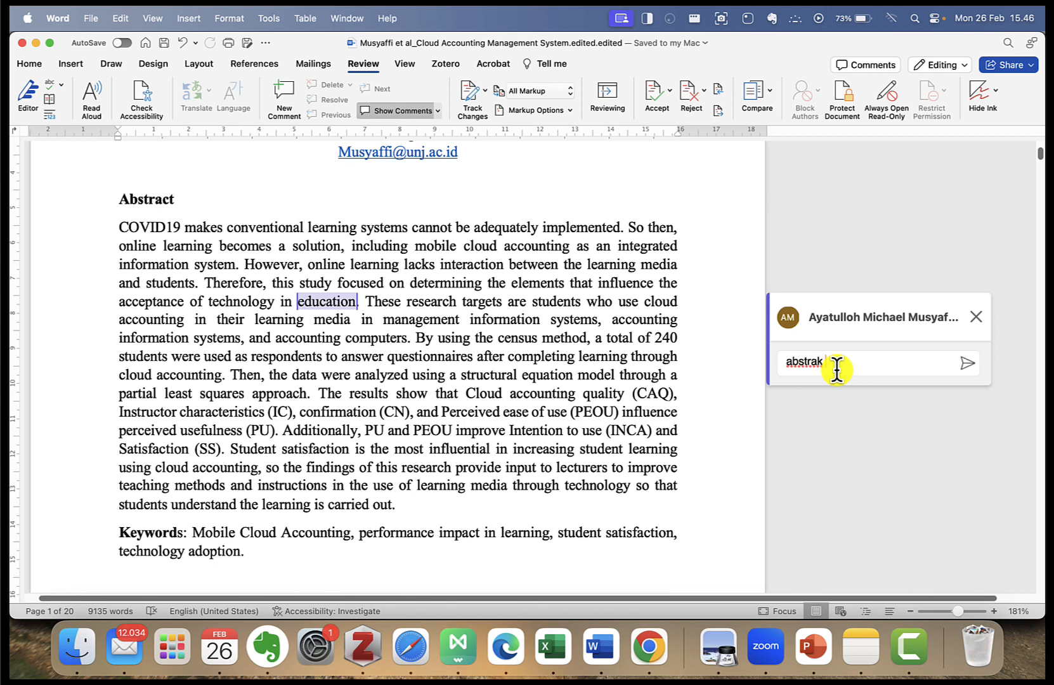
pyautogui.write(' ini sudah baik. namun sebaiknya')
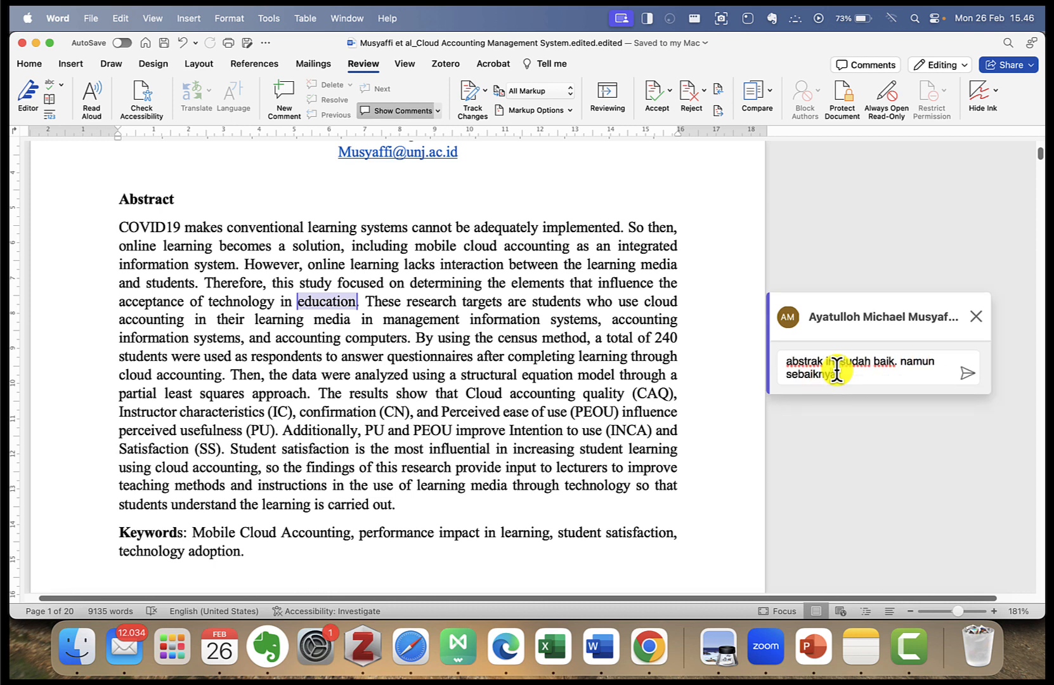
pyautogui.write(' menambahkan ')
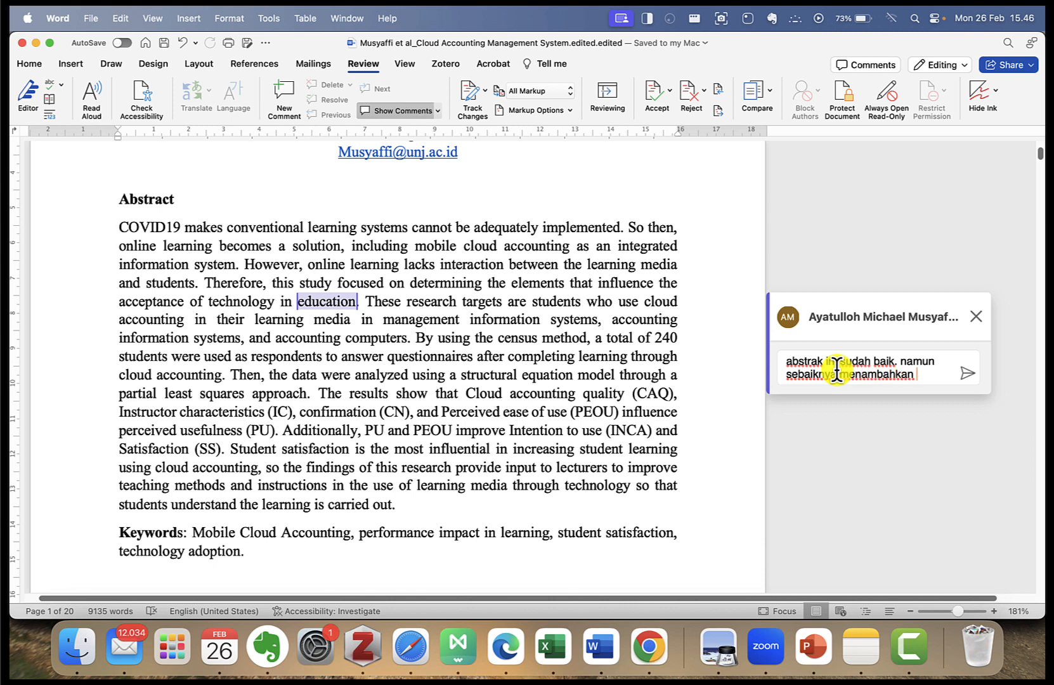
pyautogui.write('design study')
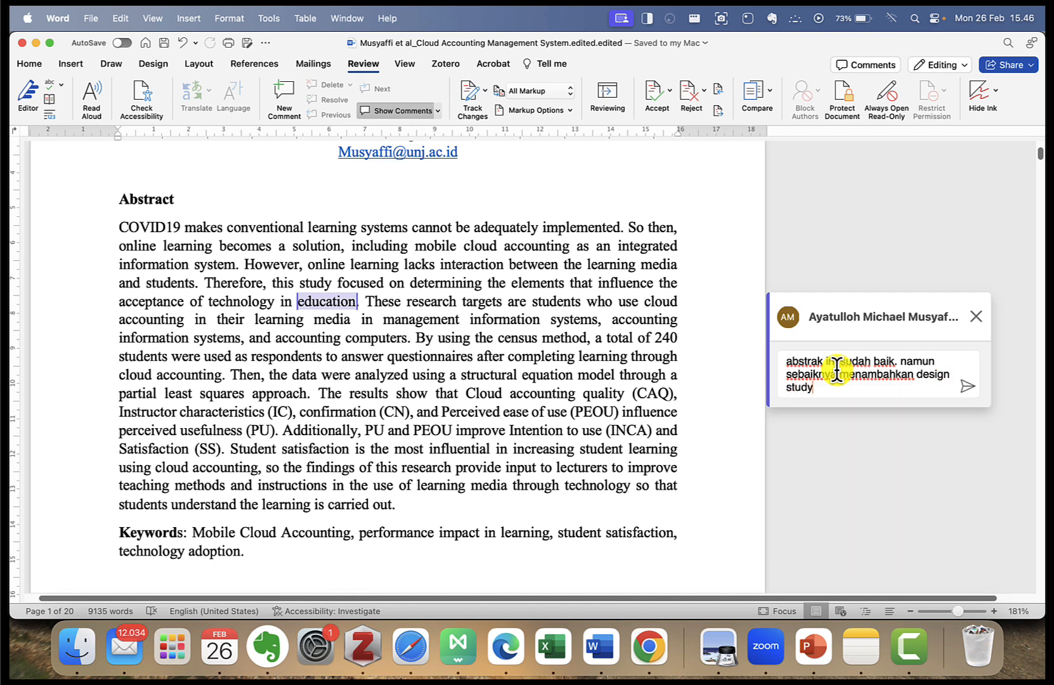
pyautogui.click(967, 387)
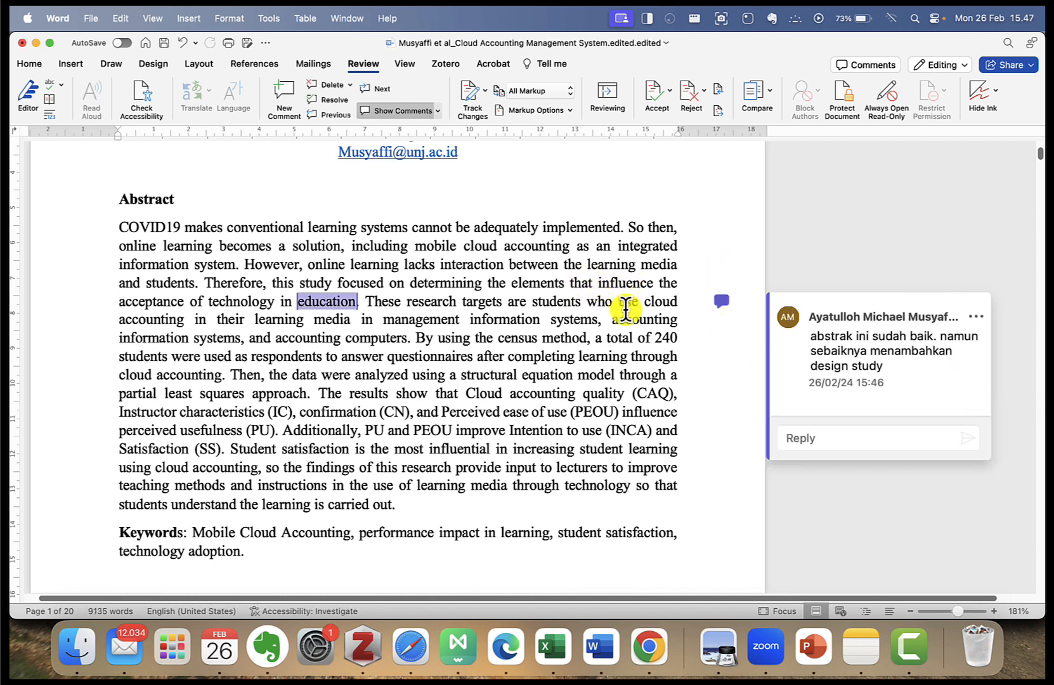
# Step: Start a comment on the whole Keywords paragraph and write "keyword sebaiknya disesuaikan menurut abjad"
pyautogui.scroll(-5, 238, 229)
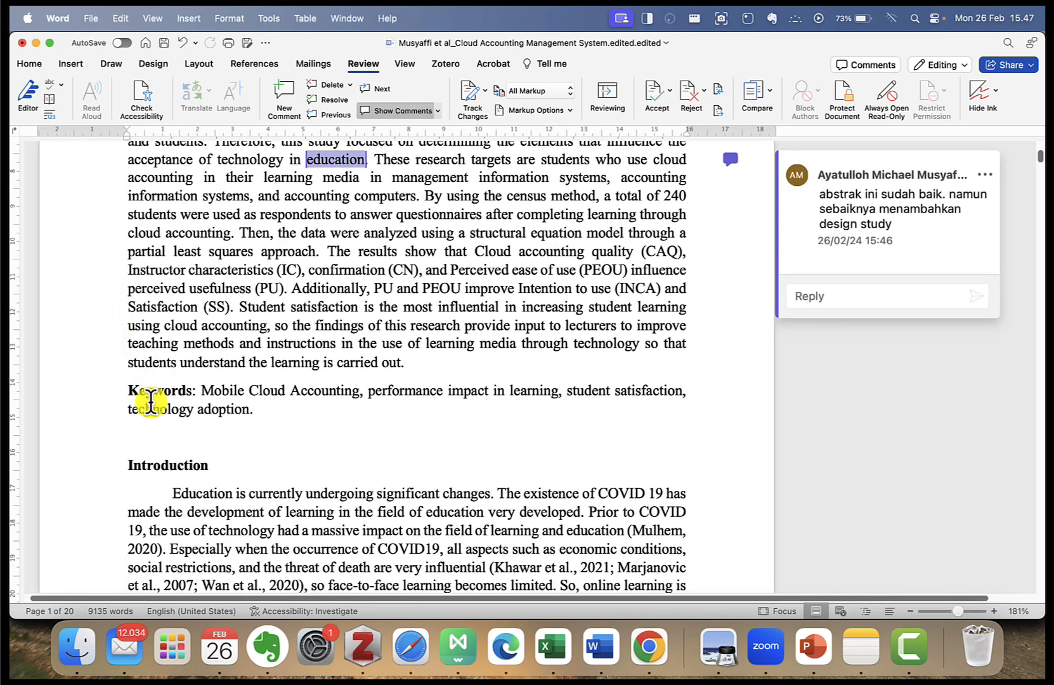
pyautogui.moveTo(134, 390); pyautogui.dragTo(271, 406)
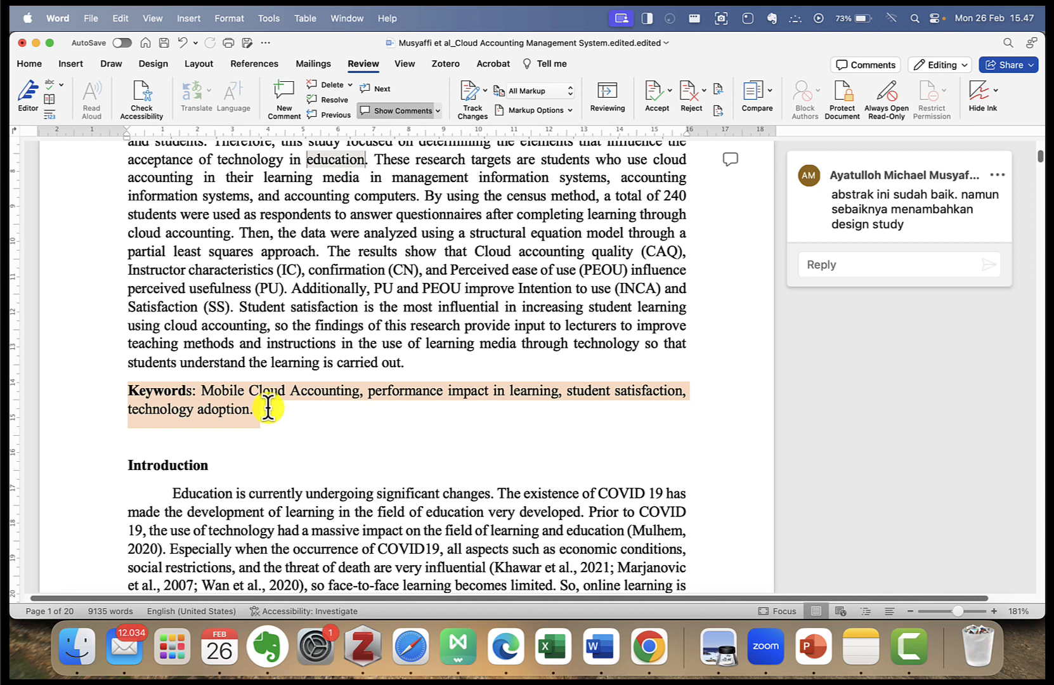
pyautogui.click(287, 102)
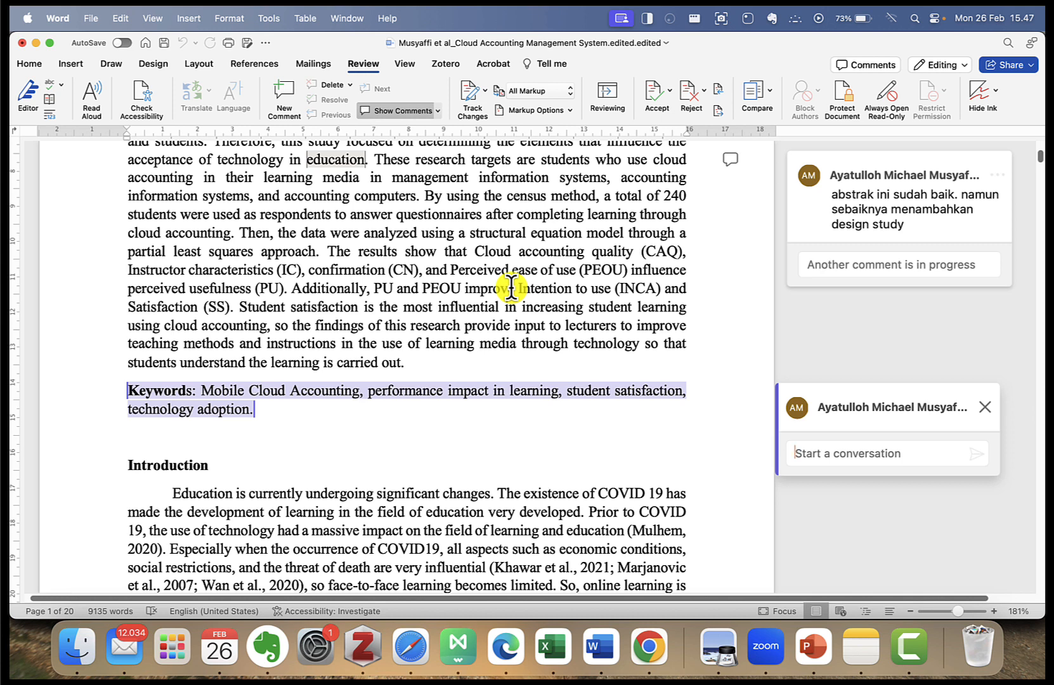
pyautogui.write('key')
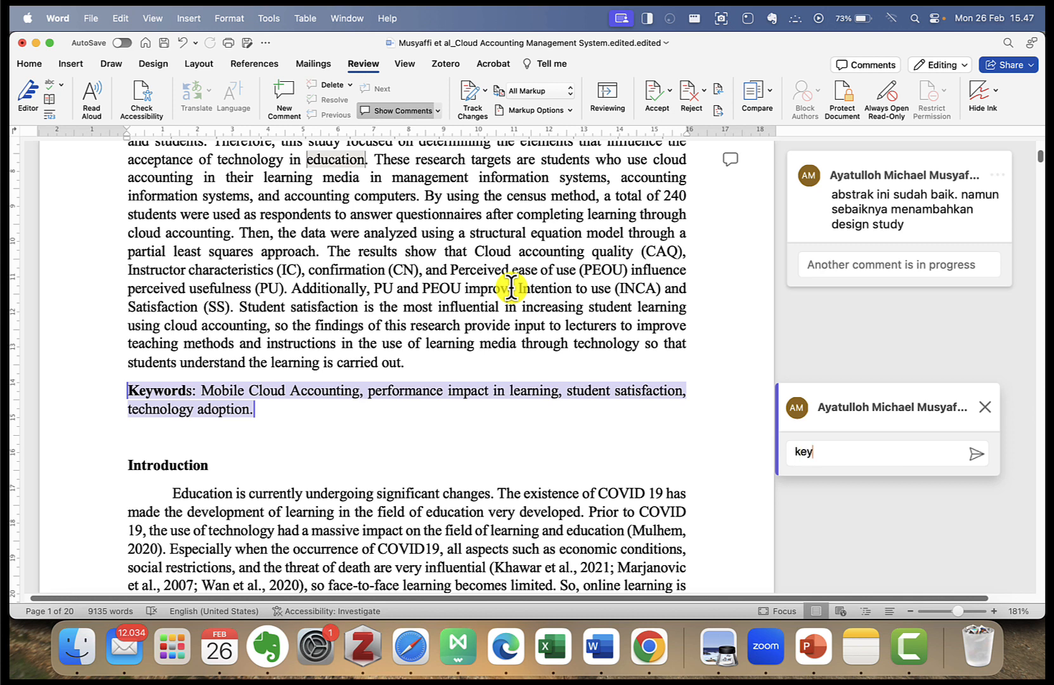
pyautogui.write('word sebaiknya disesuaik')
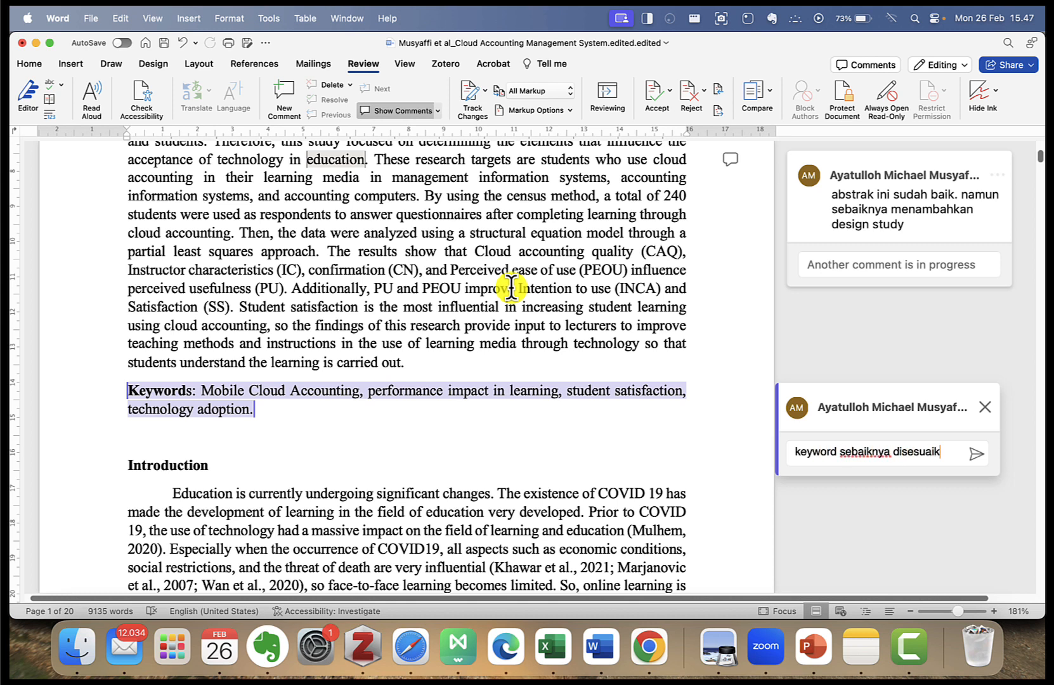
pyautogui.write('an menurut abjad')
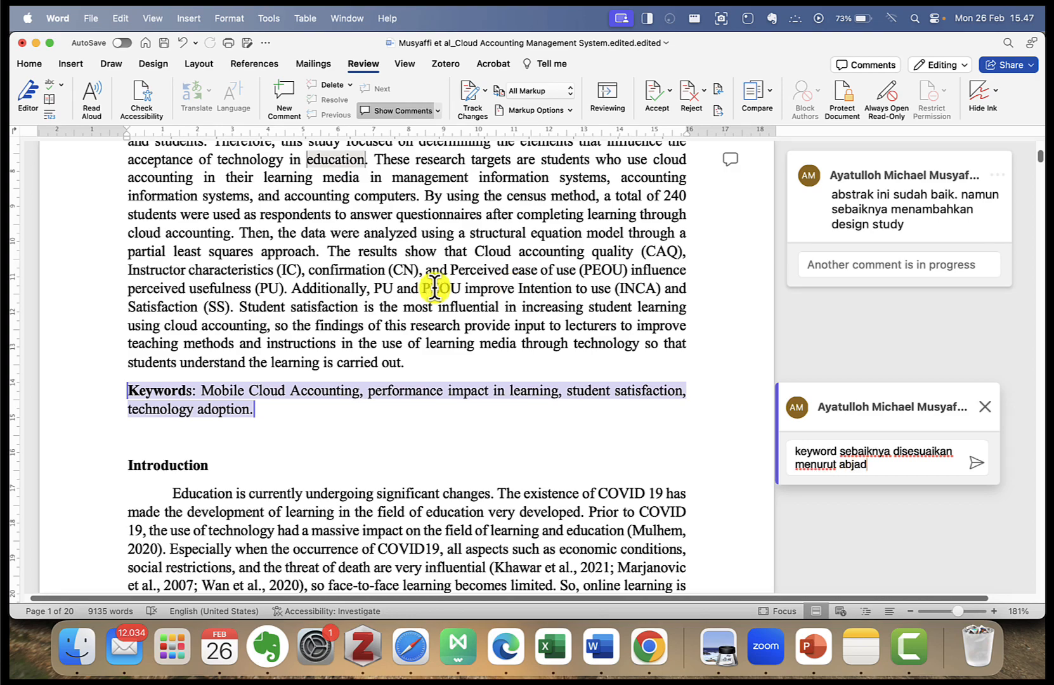
# Step: Try to add a new comment to the first two Introduction paragraphs
pyautogui.scroll(3, 331, 285)
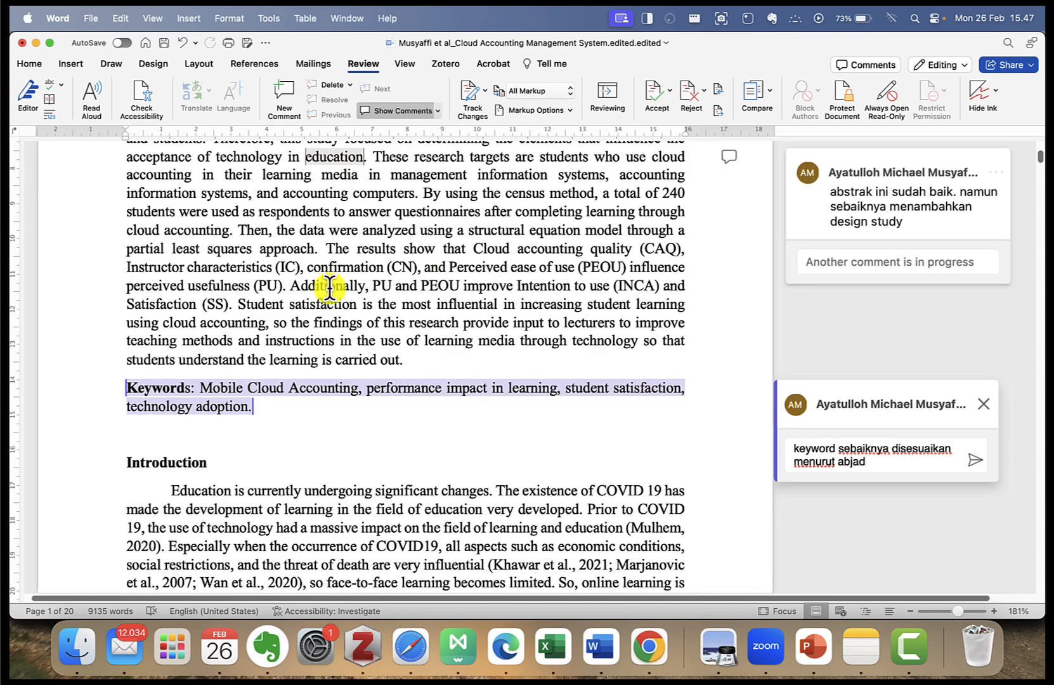
pyautogui.scroll(-10, 333, 221)
pyautogui.scroll(-2, 334, 220)
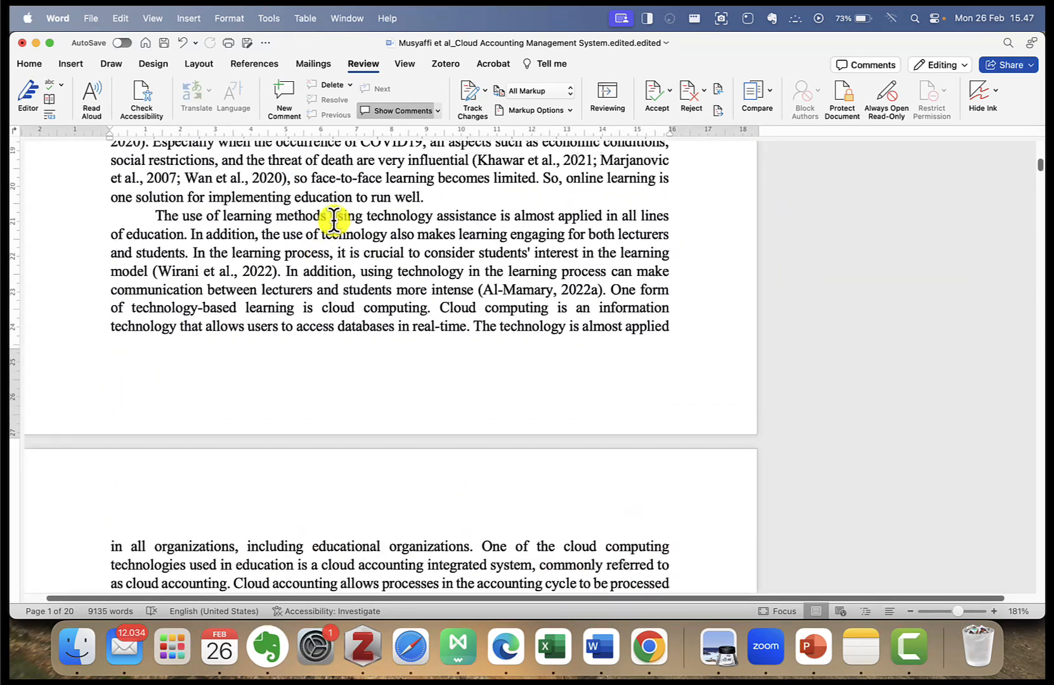
pyautogui.scroll(4, 336, 216)
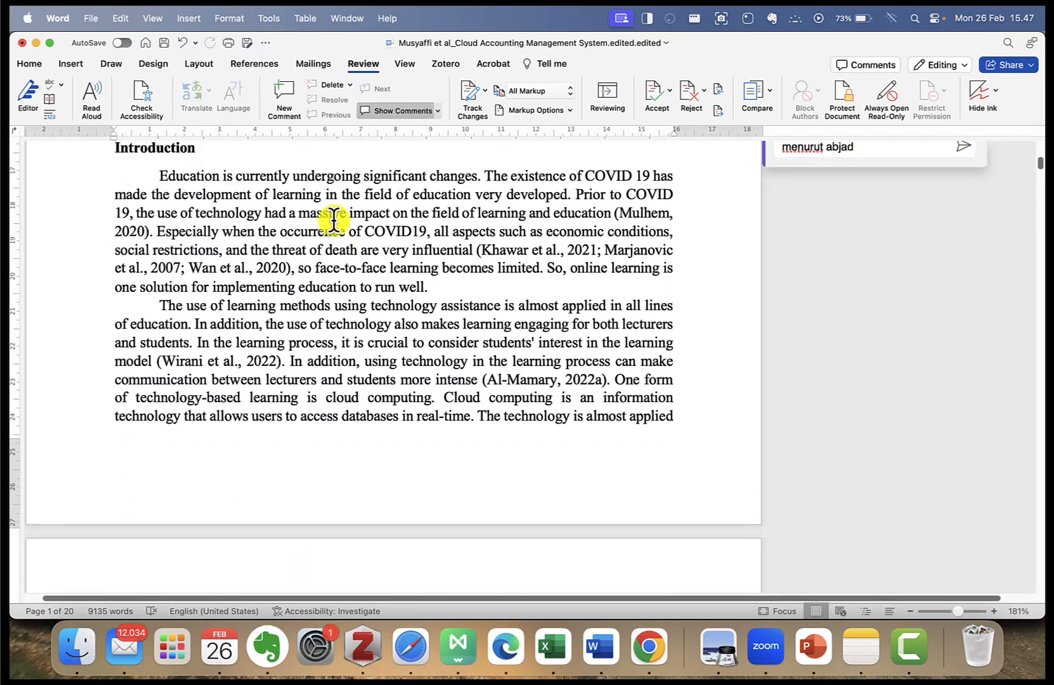
pyautogui.click(443, 279)
pyautogui.click(160, 174)
pyautogui.moveTo(179, 175); pyautogui.dragTo(680, 421)
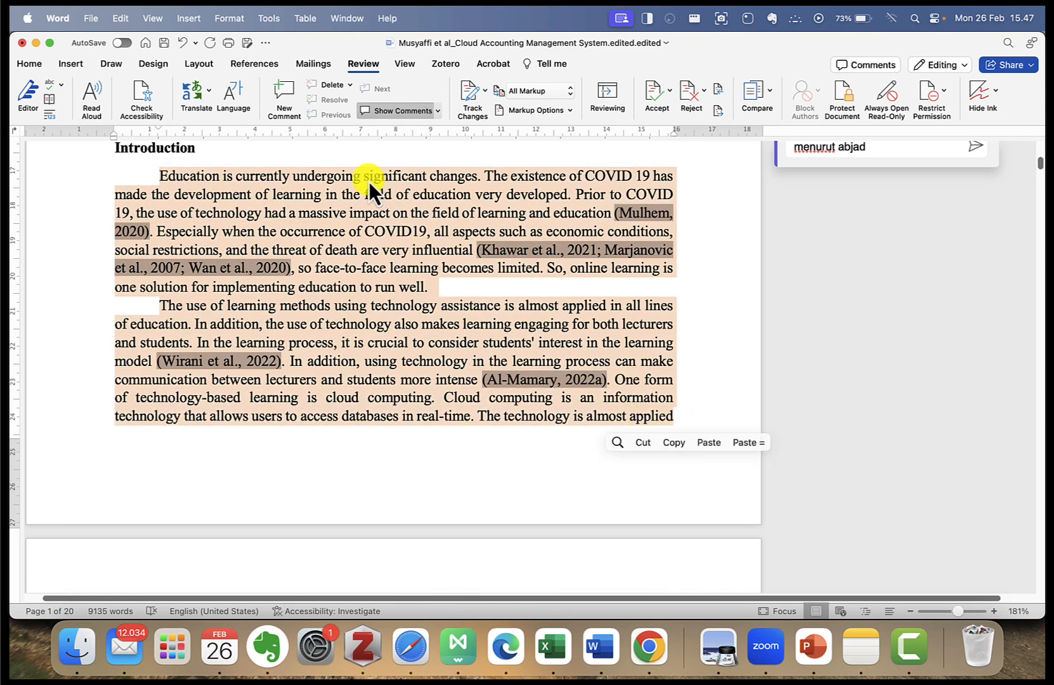
pyautogui.click(281, 93)
pyautogui.scroll(-10, 573, 307)
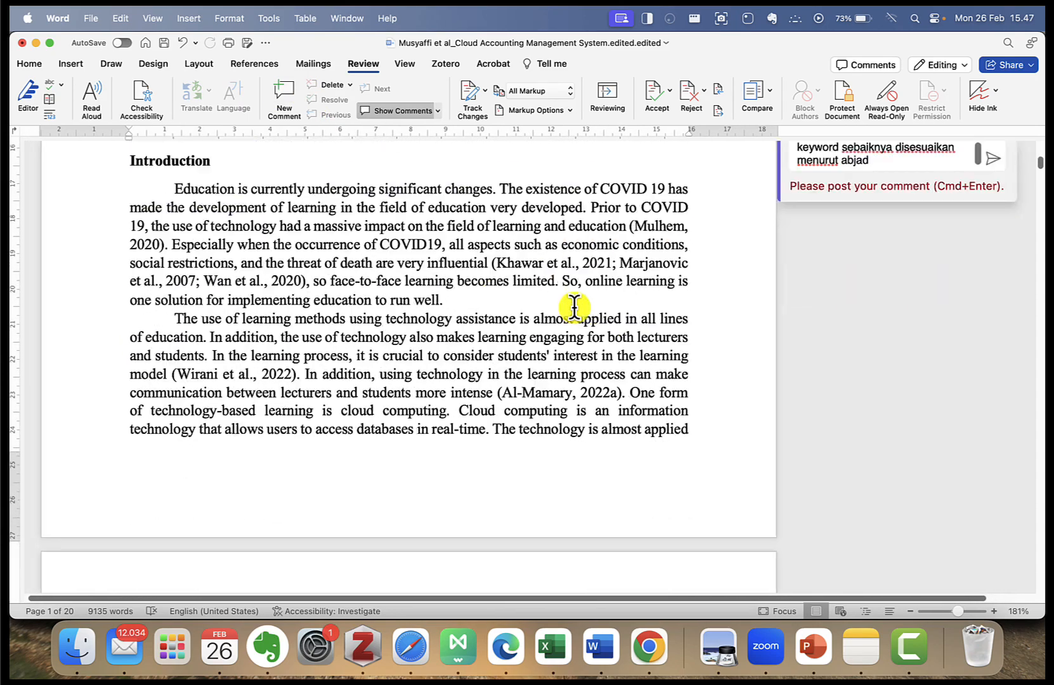
# Step: Go back to the drafted comment on the Keywords paragraph and post it
pyautogui.scroll(5, 573, 306)
pyautogui.scroll(3, 555, 588)
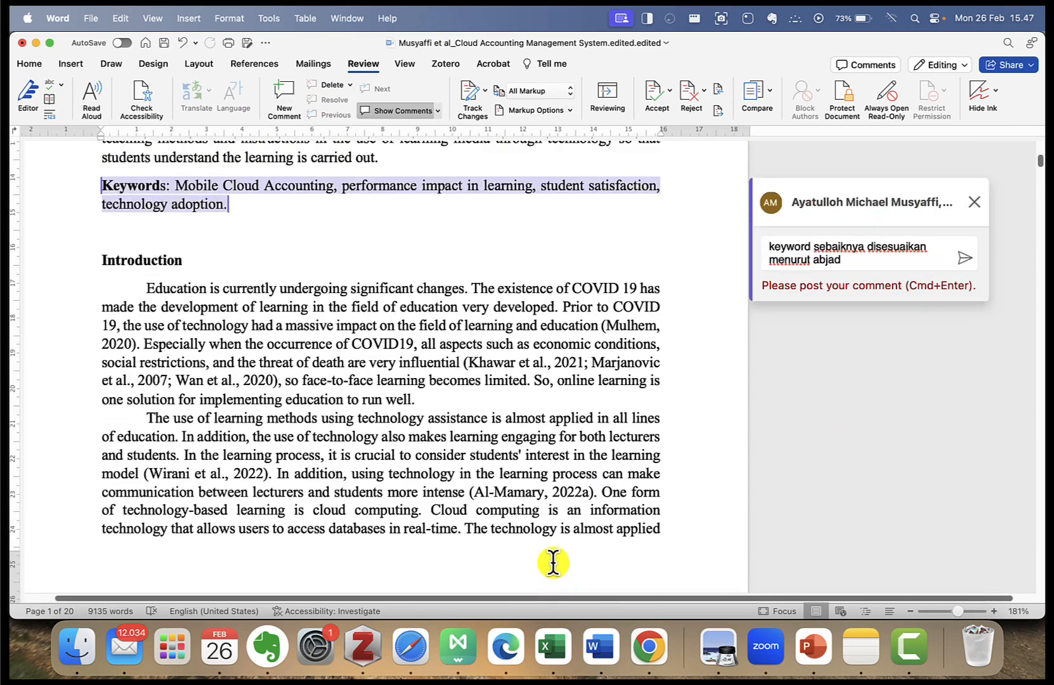
pyautogui.click(936, 255)
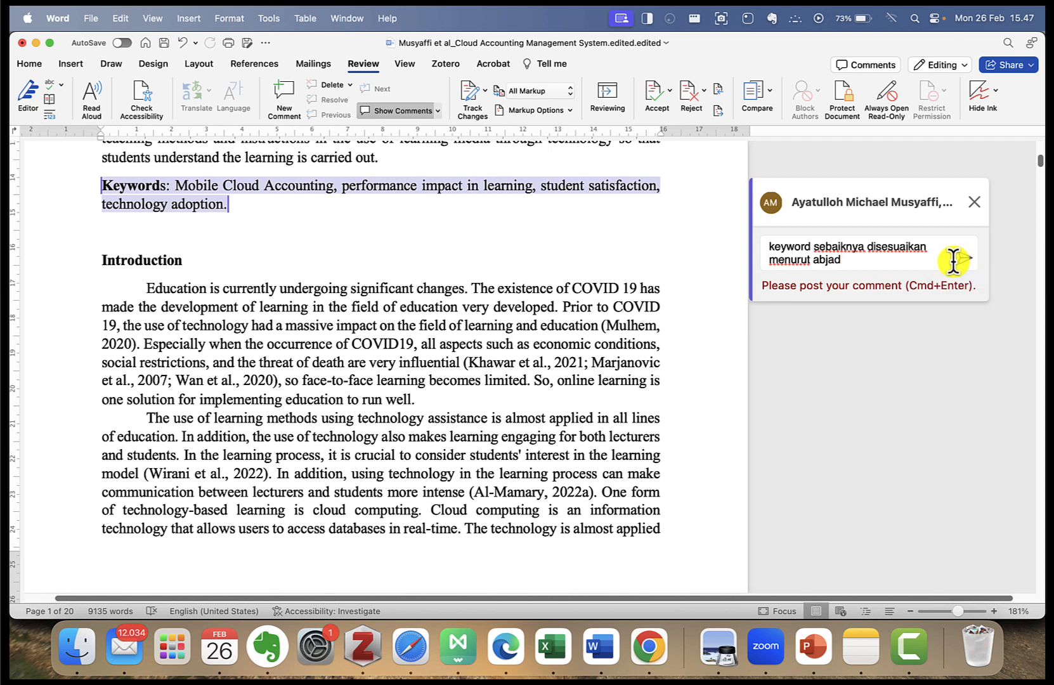
pyautogui.click(964, 258)
# Step: Post a comment reading "paragraf ini sebaiknya dihilangkan" on the two page 2 paragraphs defining the cloud accounting management system and Cloud Accounting
pyautogui.scroll(-10, 602, 308)
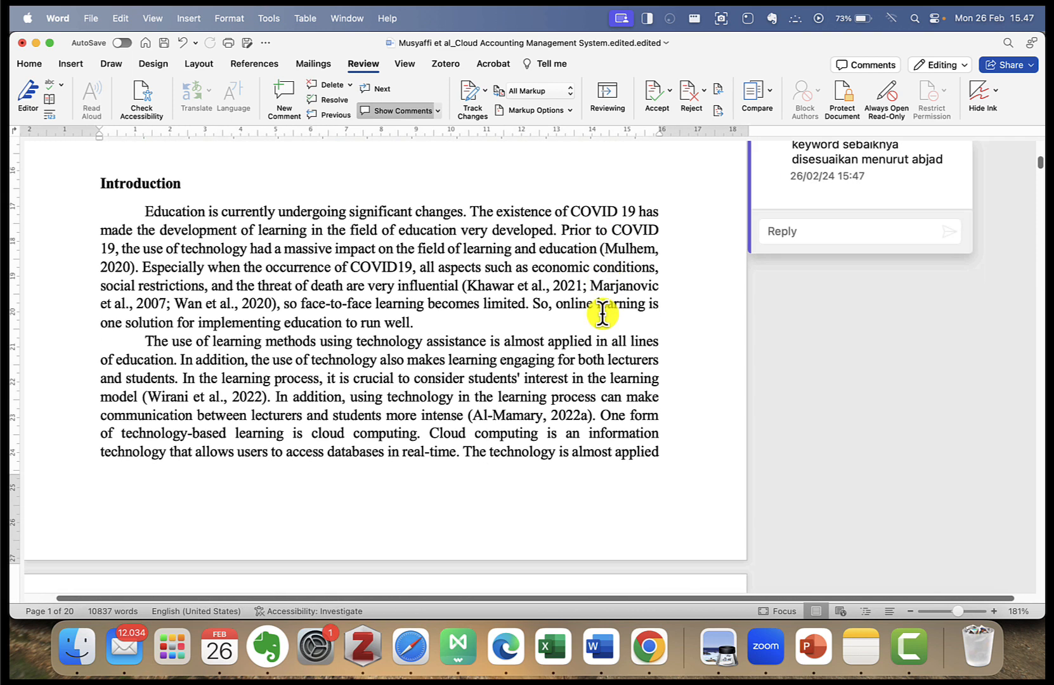
pyautogui.scroll(-10, 146, 180)
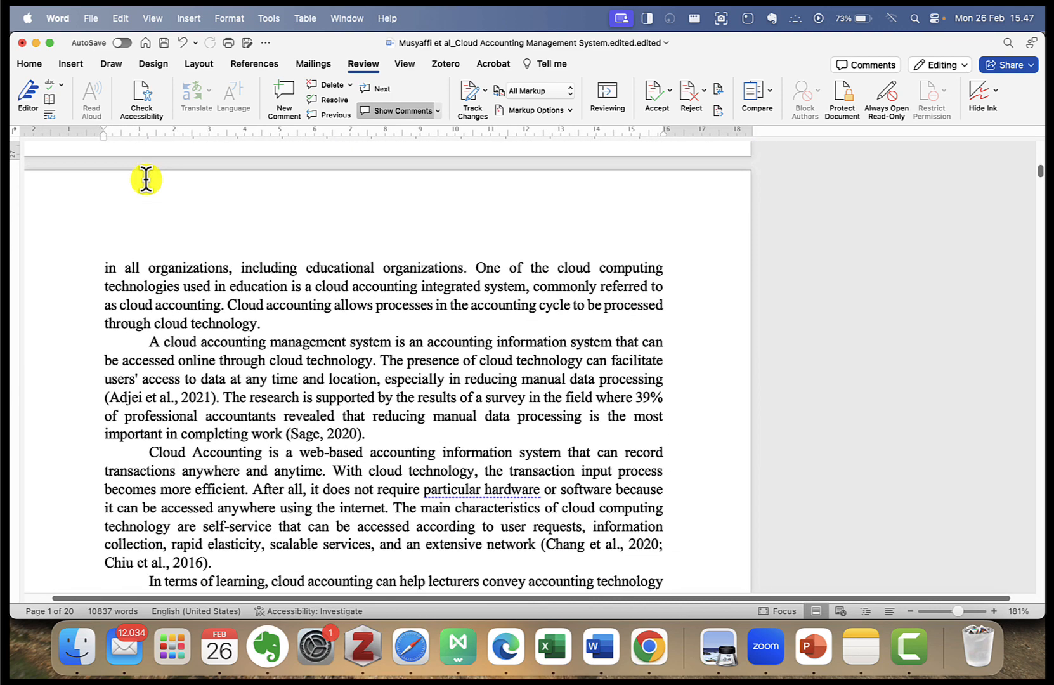
pyautogui.moveTo(141, 195); pyautogui.dragTo(219, 425)
pyautogui.click(283, 94)
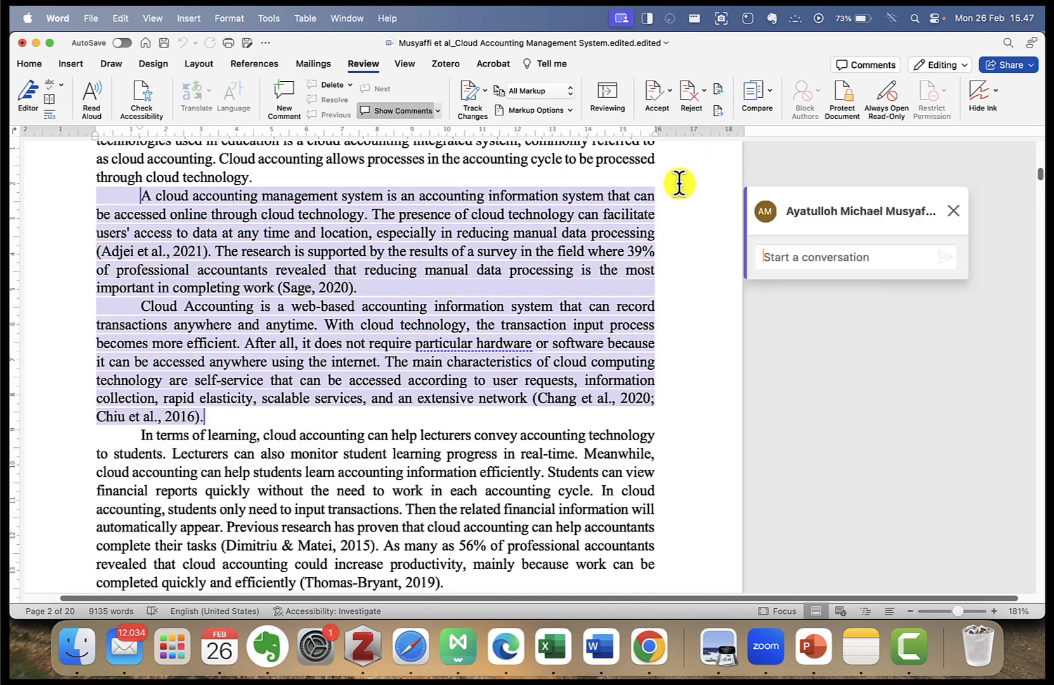
pyautogui.write('paragraf ini sebaiknya di')
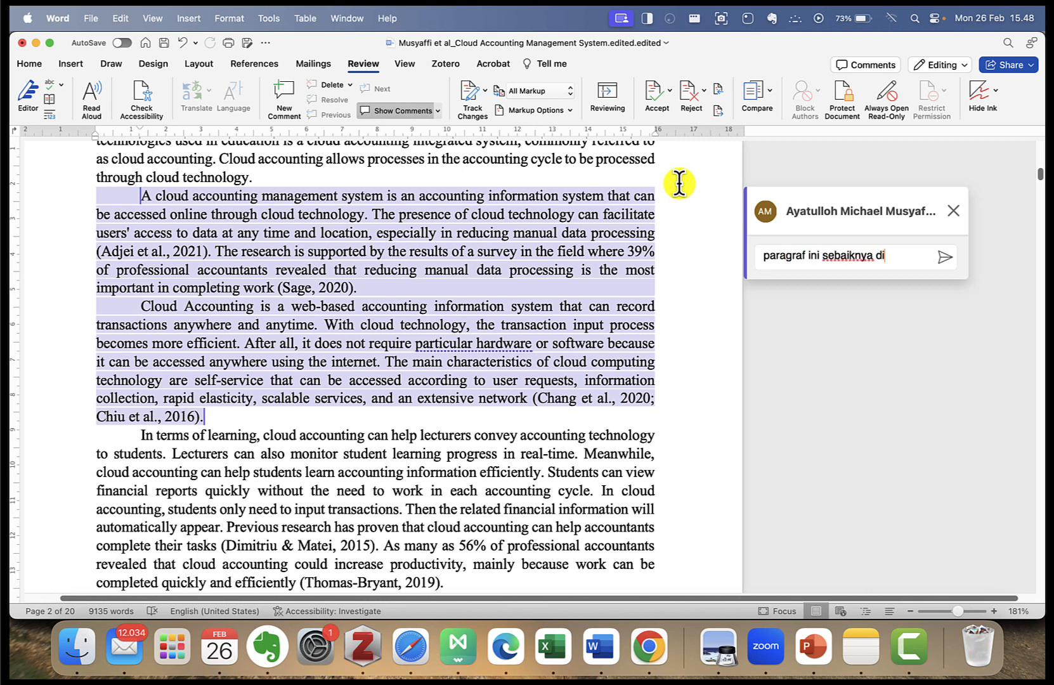
pyautogui.write('hilangkan')
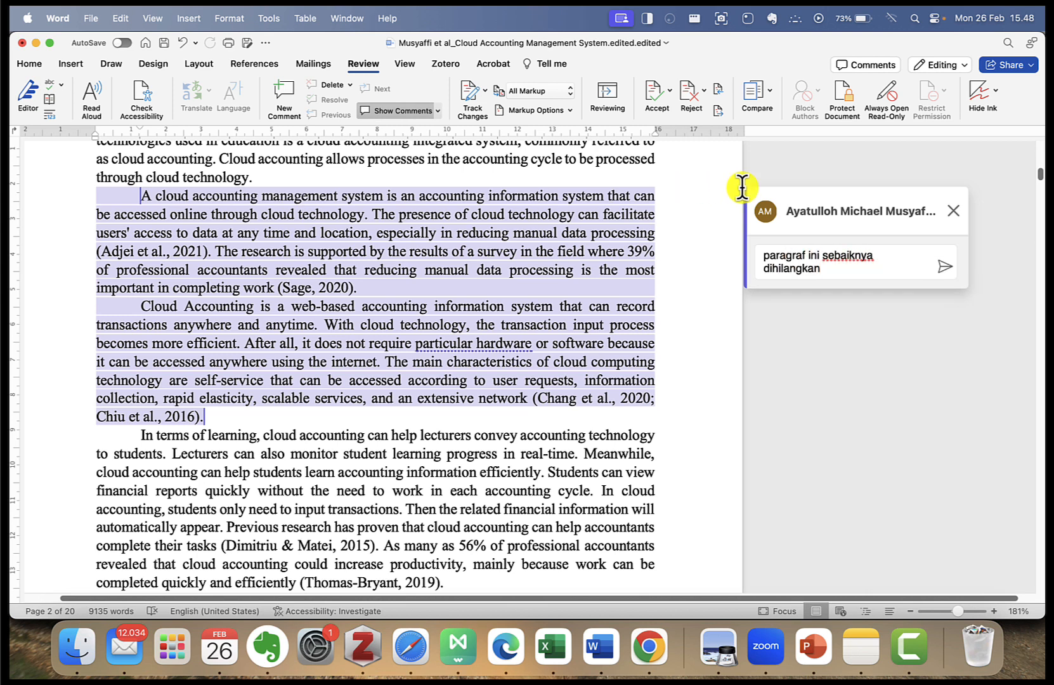
pyautogui.click(945, 268)
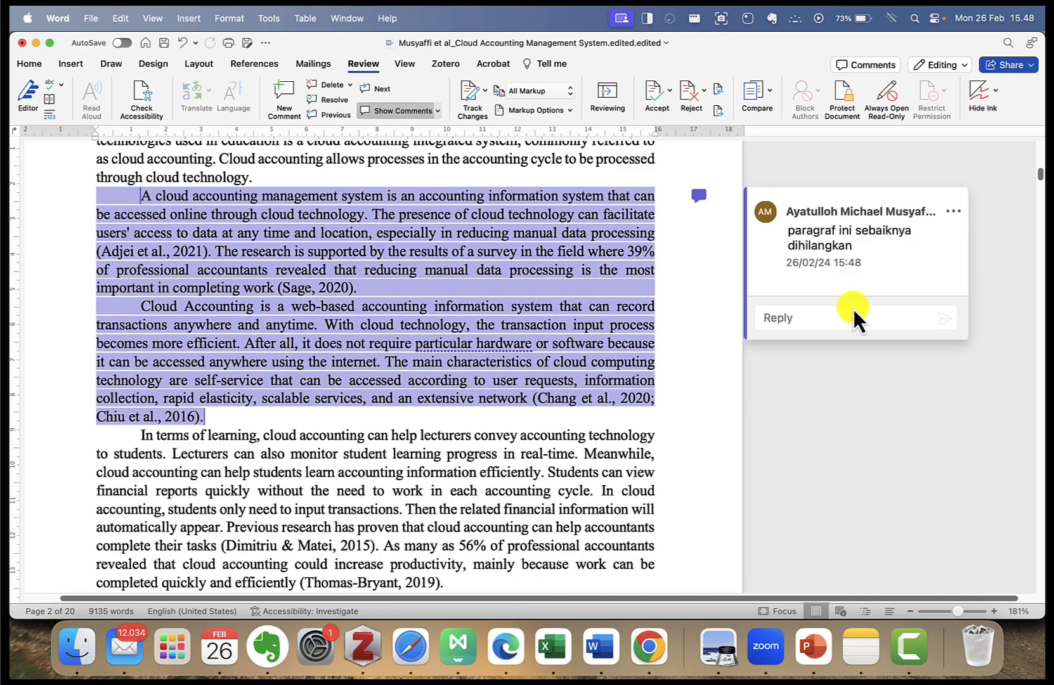
# Step: Post a comment reading "tes" on the 2019 citation that ends the page 2 paragraph about accounting students
pyautogui.scroll(15, 446, 420)
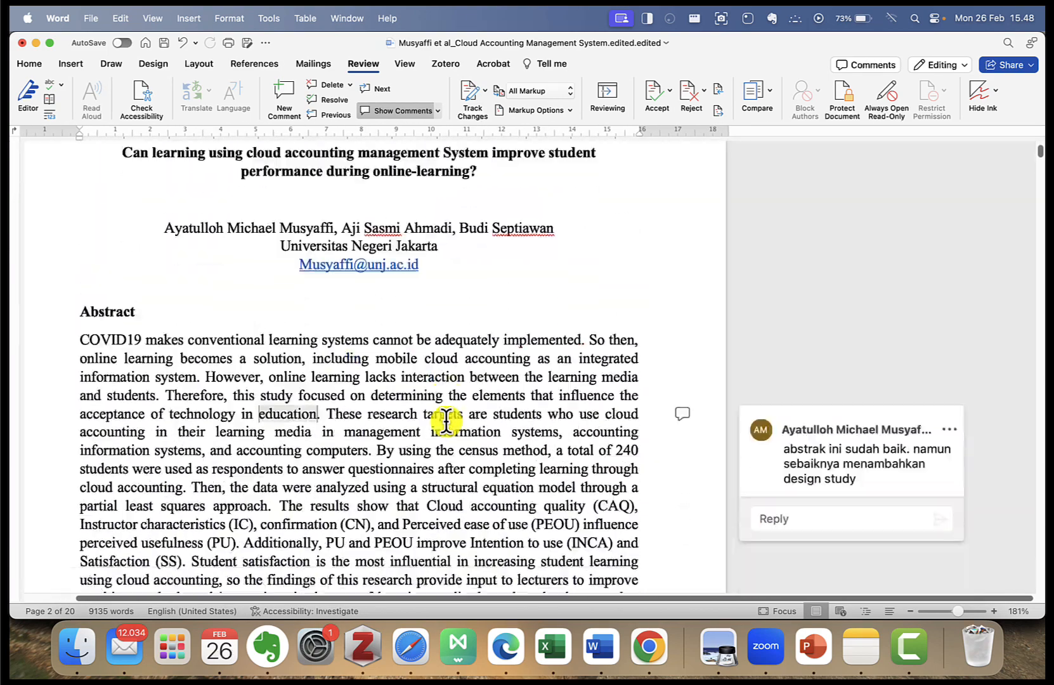
pyautogui.scroll(-5, 447, 421)
pyautogui.scroll(-3, 446, 421)
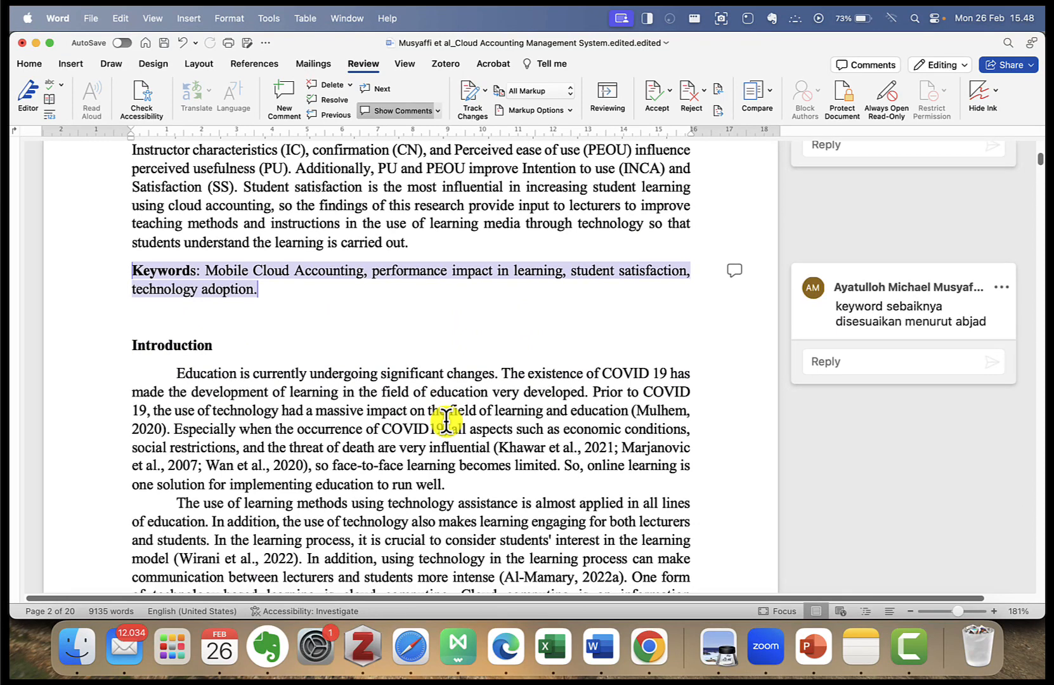
pyautogui.scroll(-20, 447, 421)
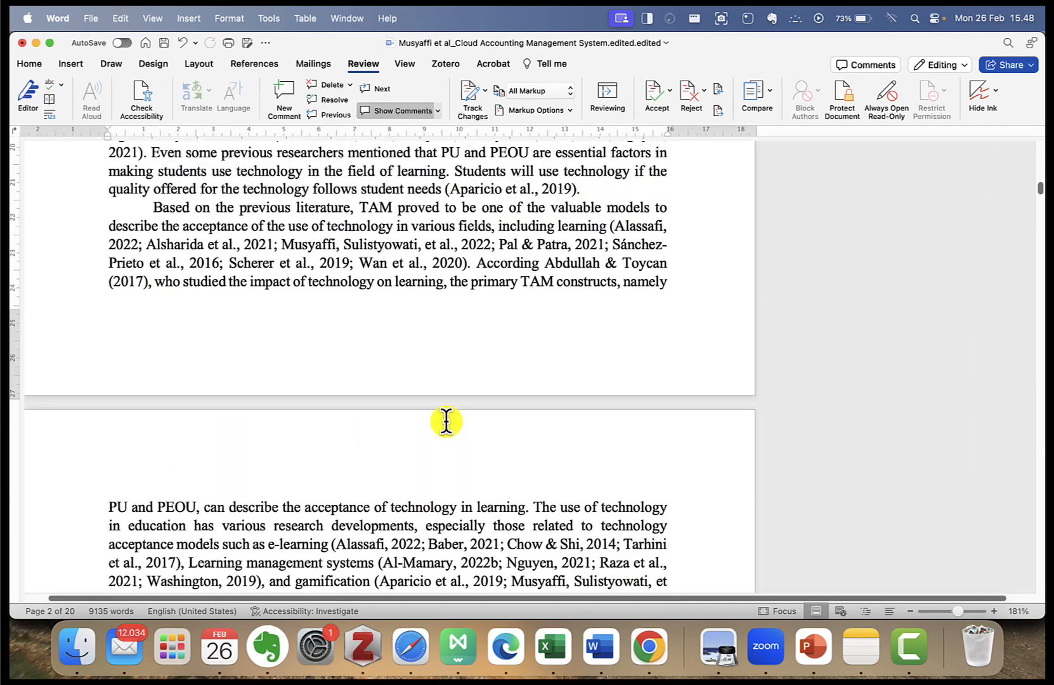
pyautogui.click(578, 430)
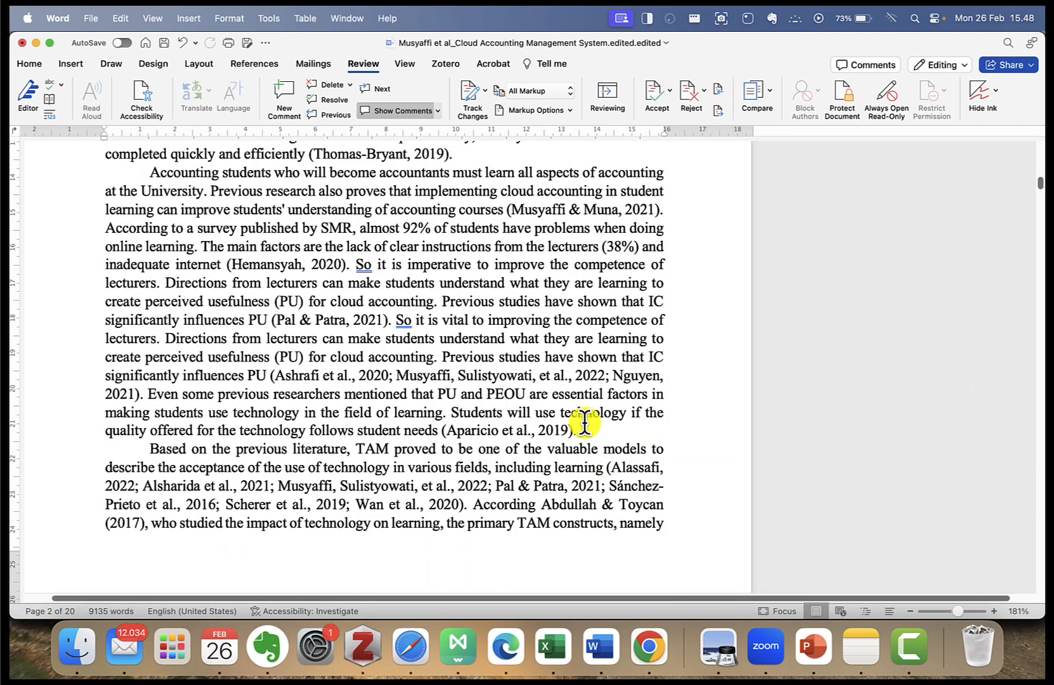
pyautogui.click(287, 92)
pyautogui.write('tes')
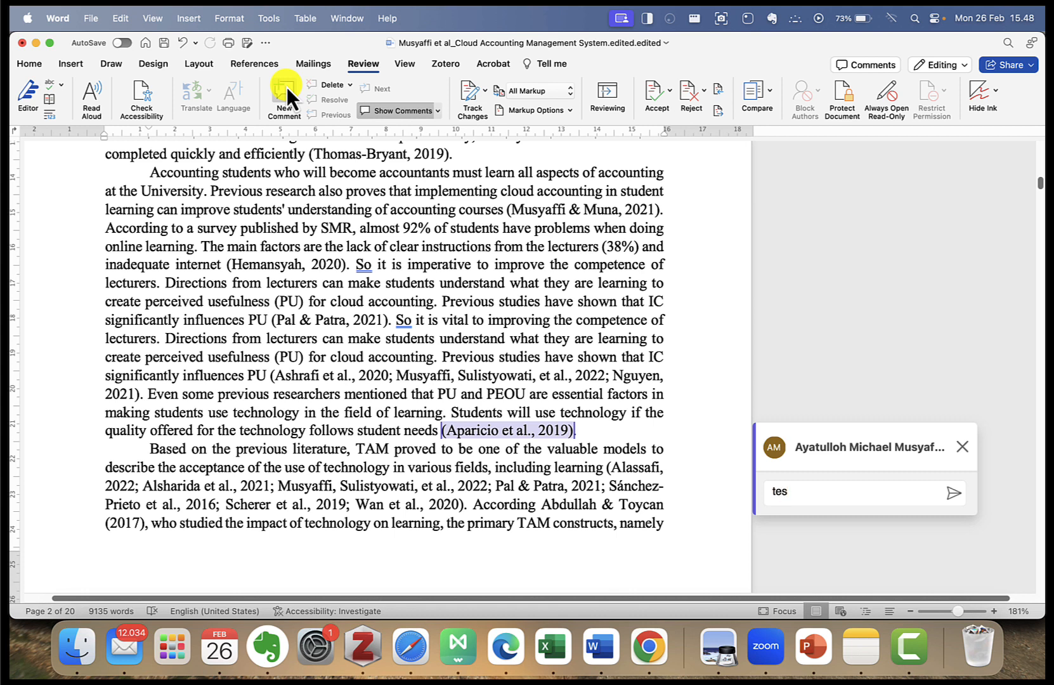
pyautogui.press('super+Return')
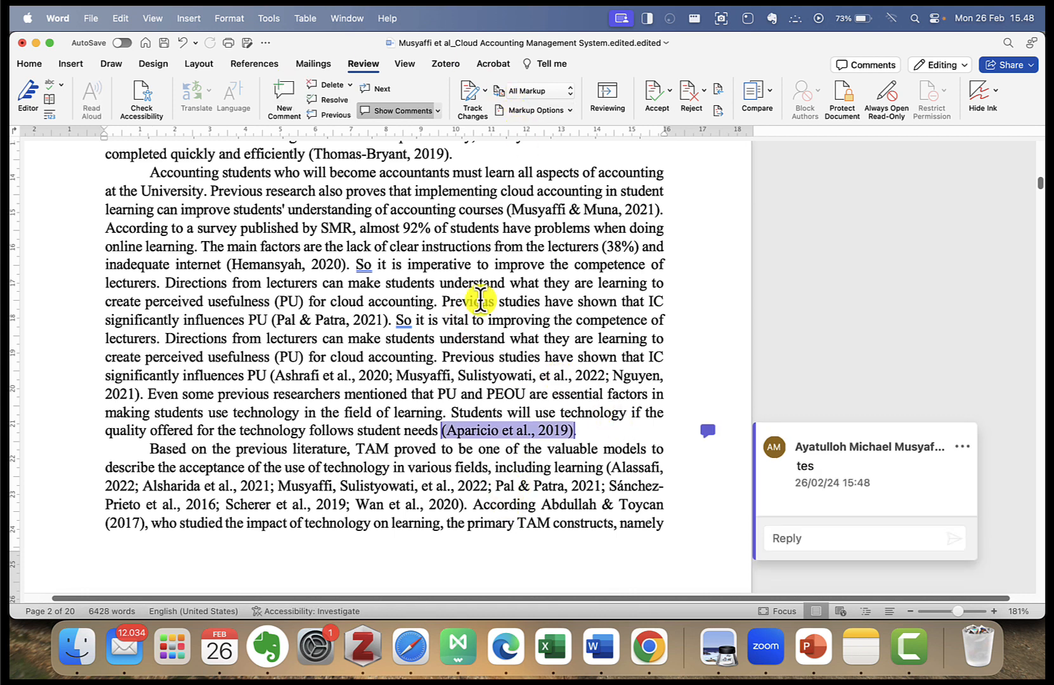
# Step: Edit the comment on the paragraph's closing citation to read "tes komentar" and save it
pyautogui.click(963, 447)
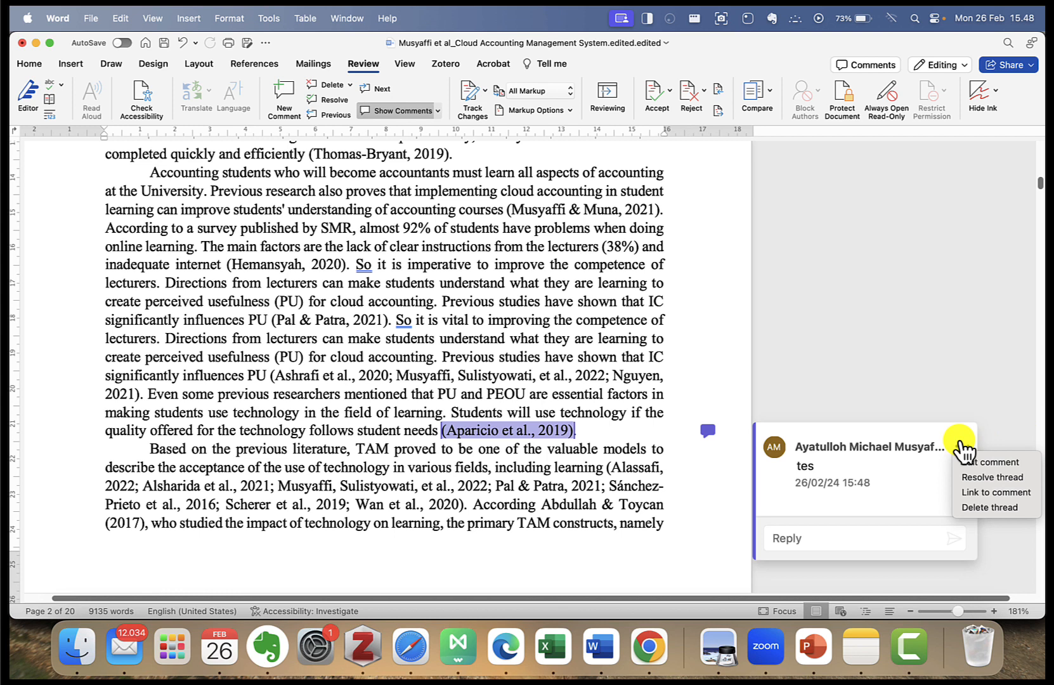
pyautogui.click(922, 463)
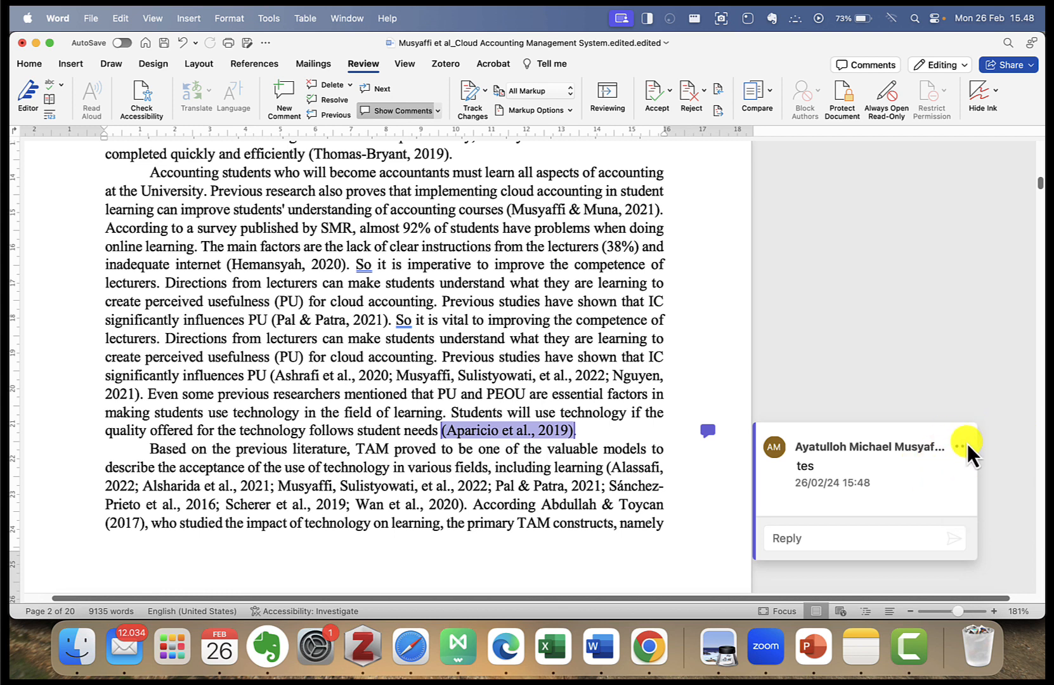
pyautogui.click(962, 446)
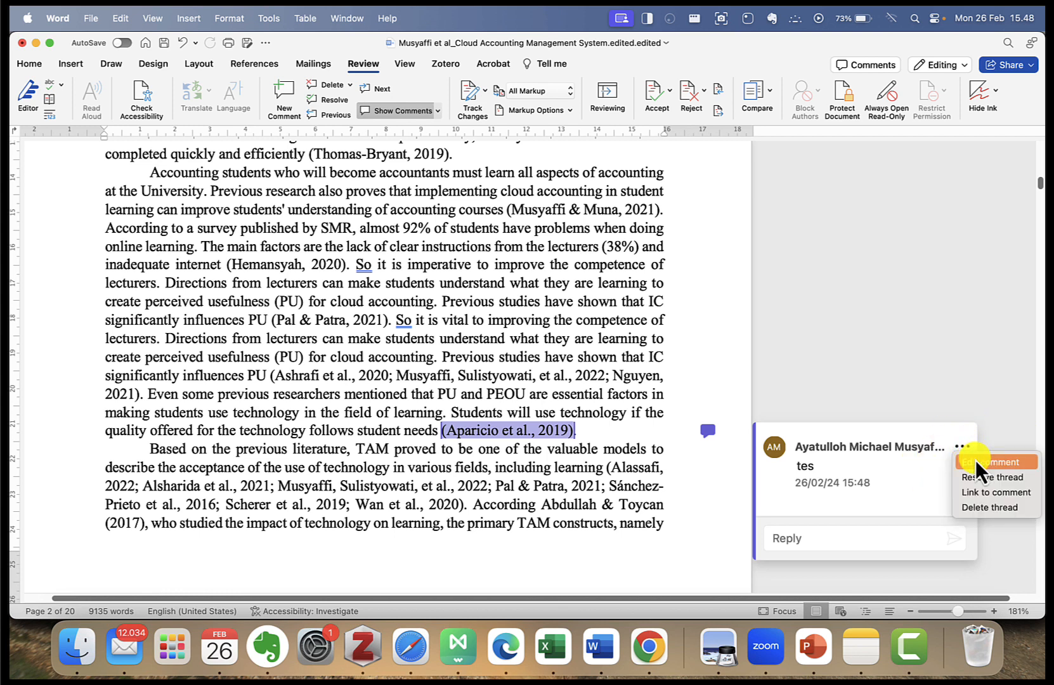
pyautogui.click(976, 462)
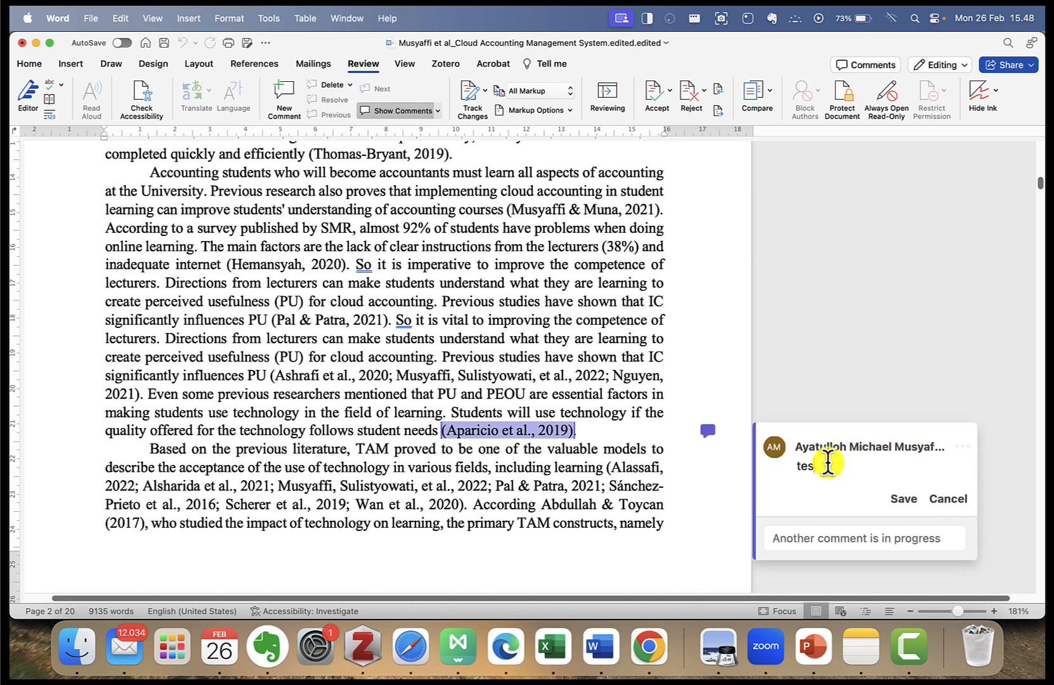
pyautogui.write('komentar')
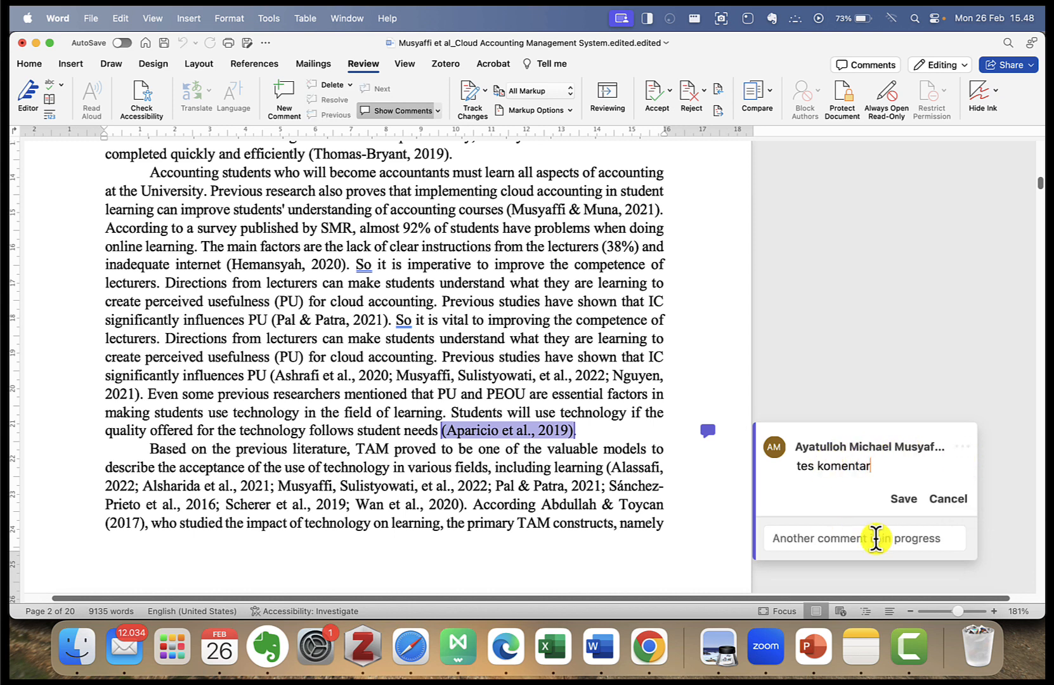
pyautogui.click(904, 500)
# Step: Delete the "tes komentar" comment thread from the closing citation of the accounting students paragraph
pyautogui.click(963, 447)
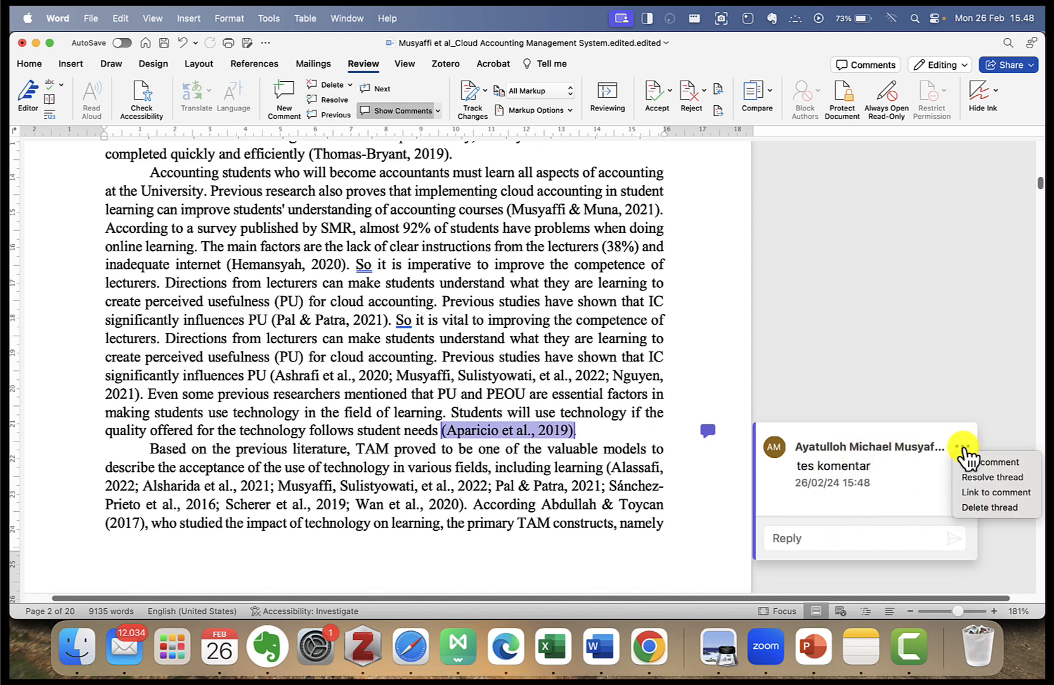
pyautogui.click(1001, 513)
pyautogui.click(375, 368)
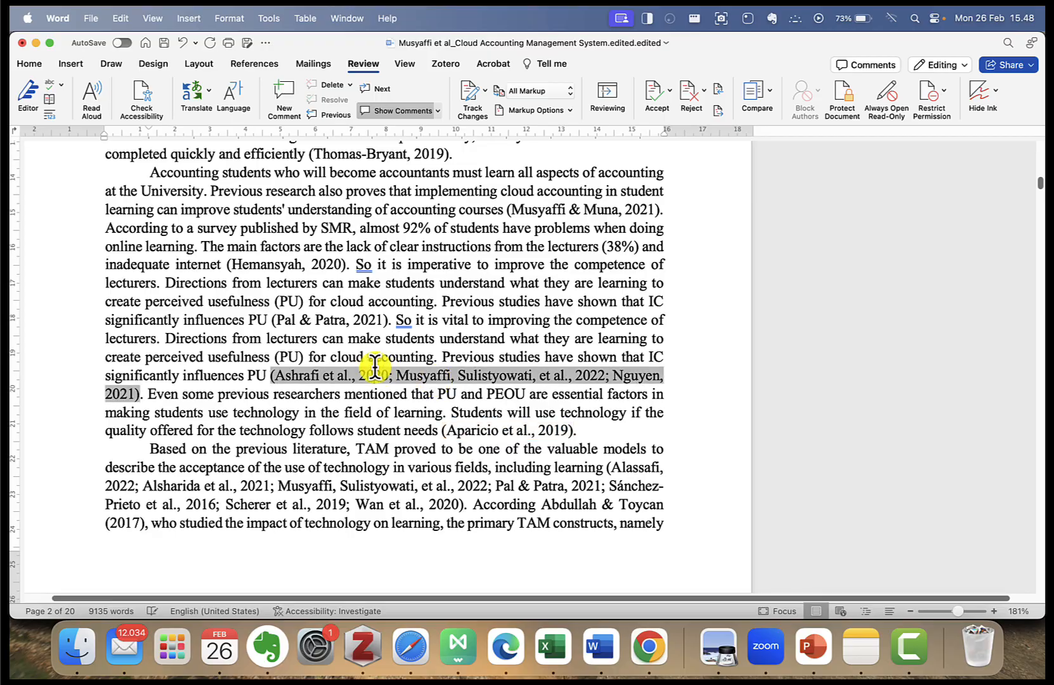
# Step: Post a comment reading "liat gambar" on the hypotheses H7 to H9 above the Student satisfaction paragraph
pyautogui.scroll(-6, 357, 295)
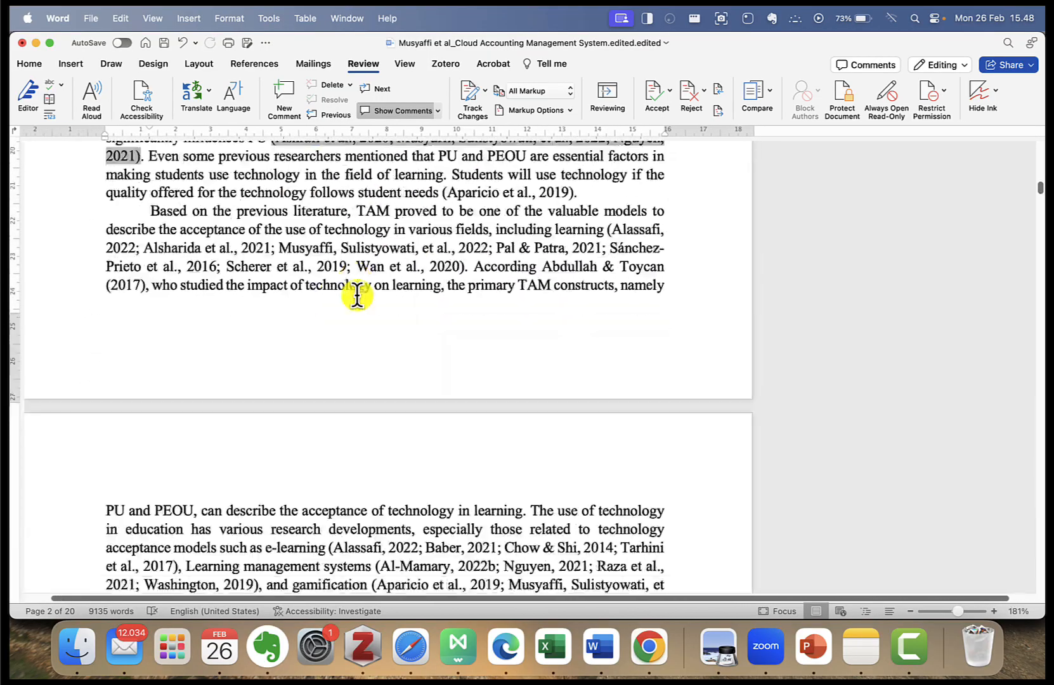
pyautogui.scroll(-15, 357, 295)
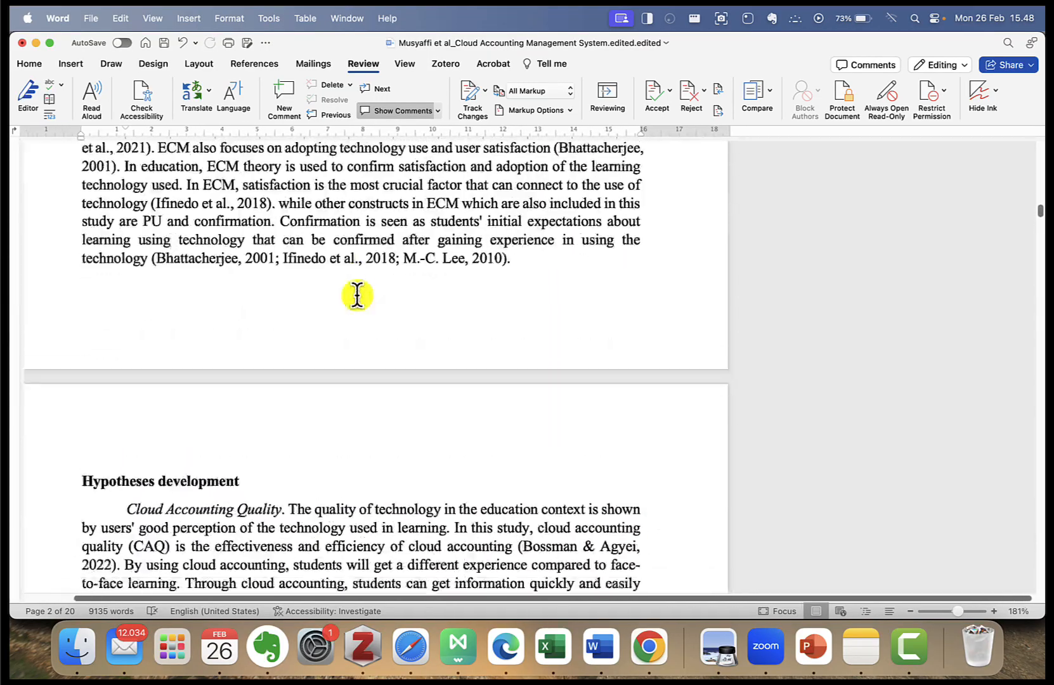
pyautogui.scroll(-20, 357, 295)
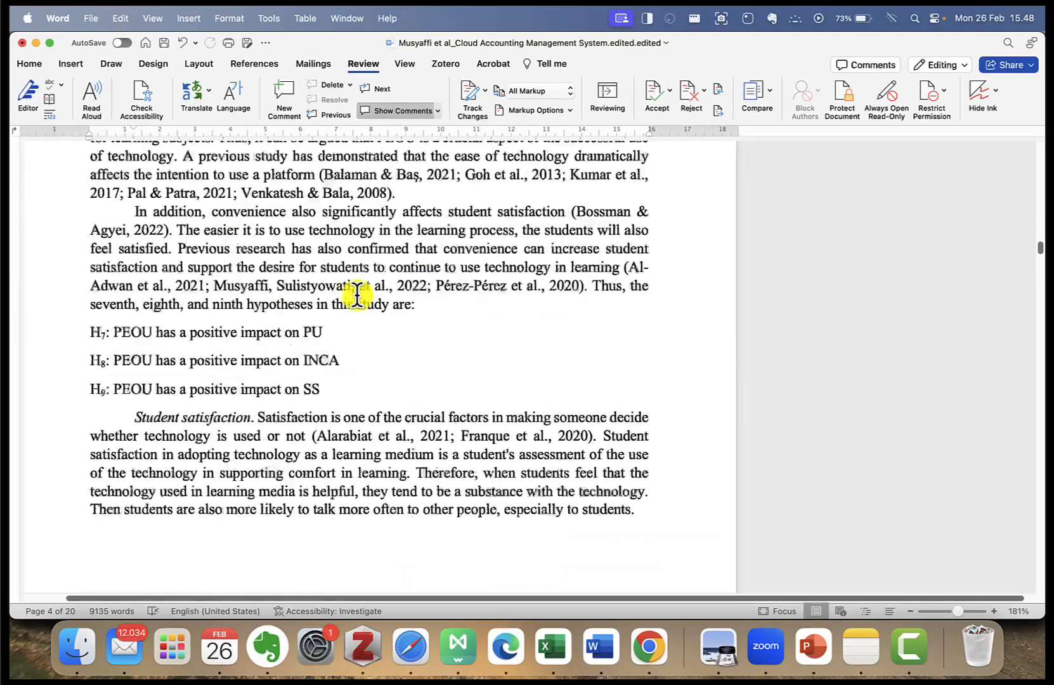
pyautogui.scroll(-13, 357, 295)
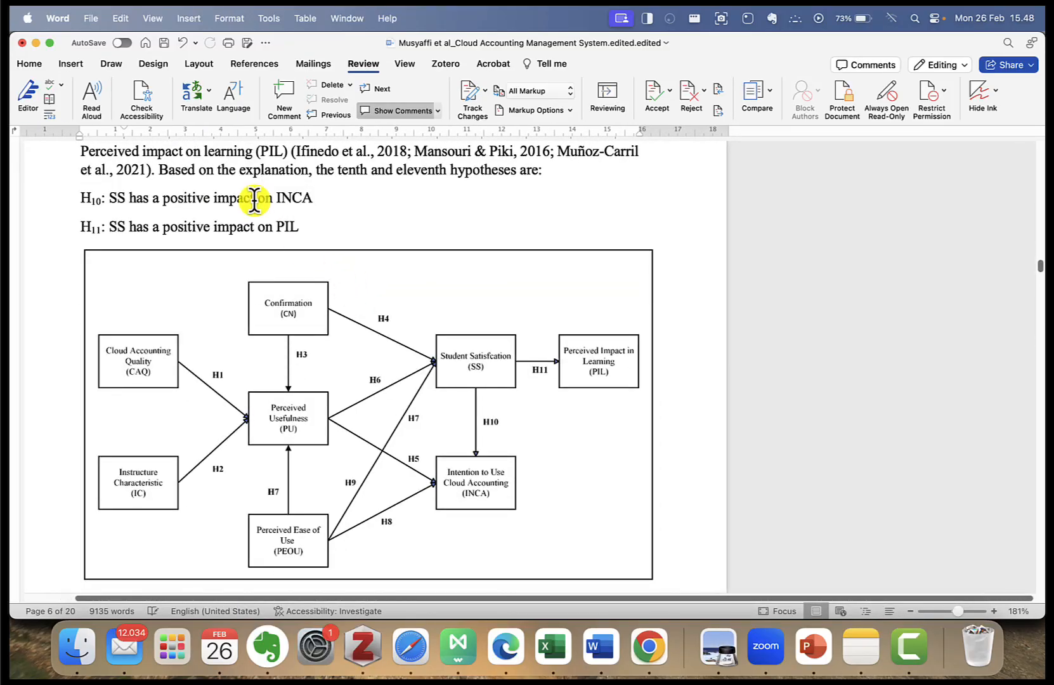
pyautogui.scroll(18, 254, 200)
pyautogui.scroll(10, 253, 201)
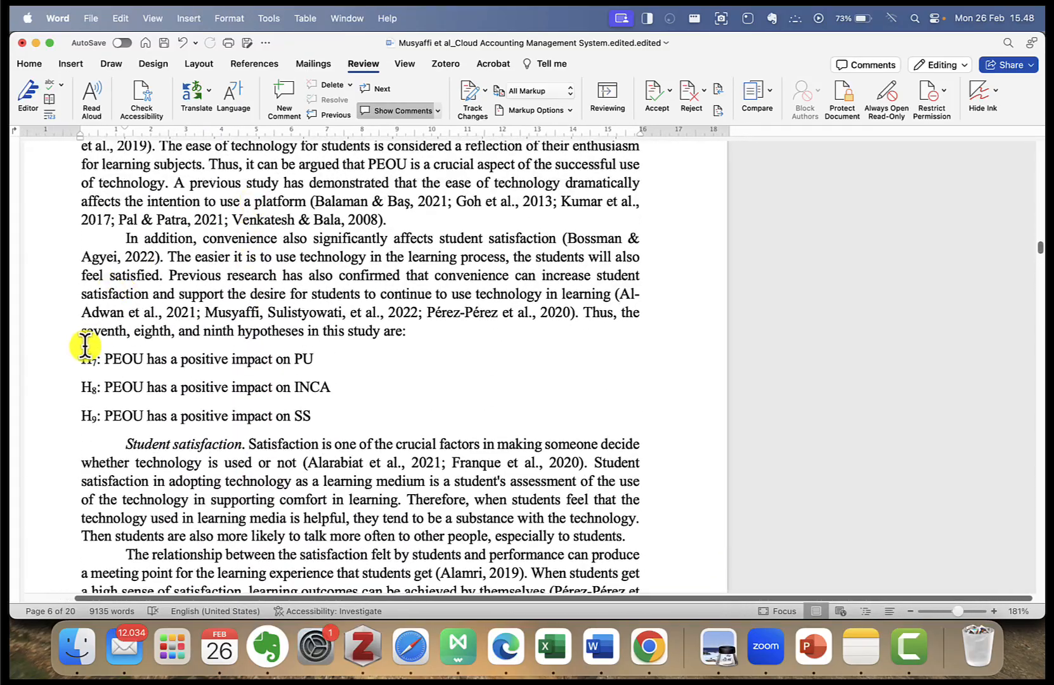
pyautogui.moveTo(82, 359); pyautogui.dragTo(312, 417)
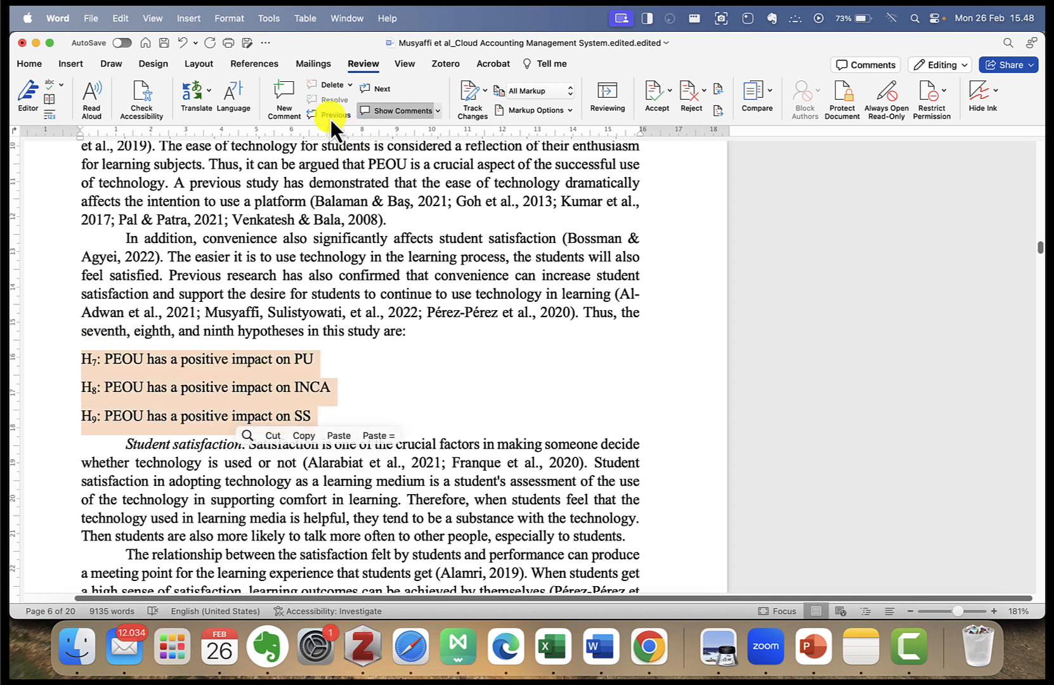
pyautogui.click(286, 89)
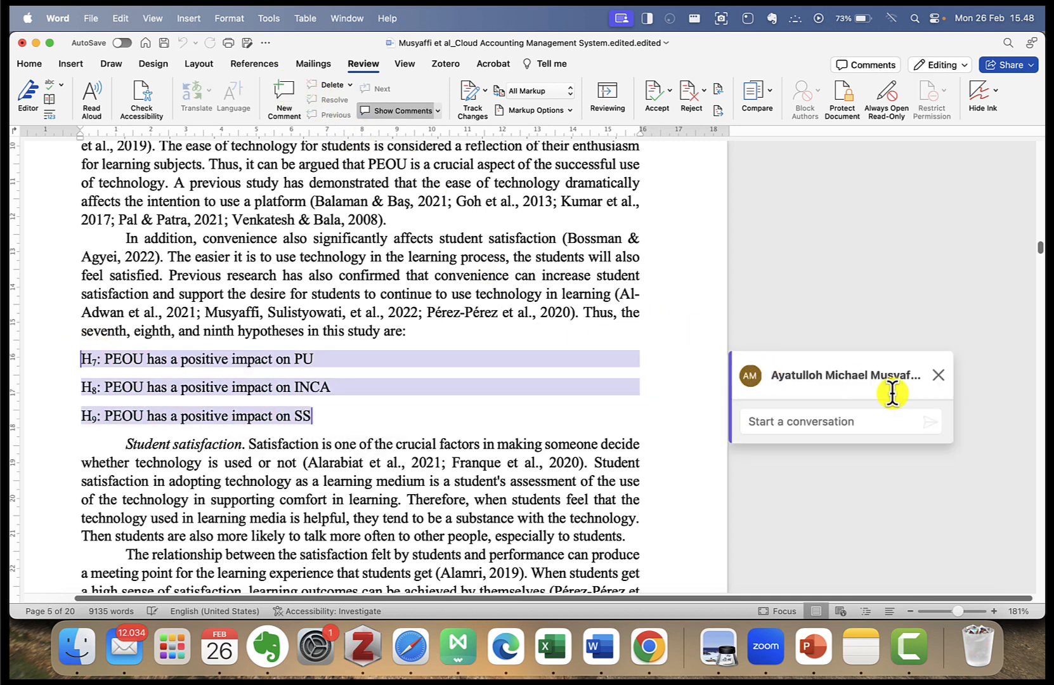
pyautogui.click(849, 423)
pyautogui.write('I')
pyautogui.write('iat gamb')
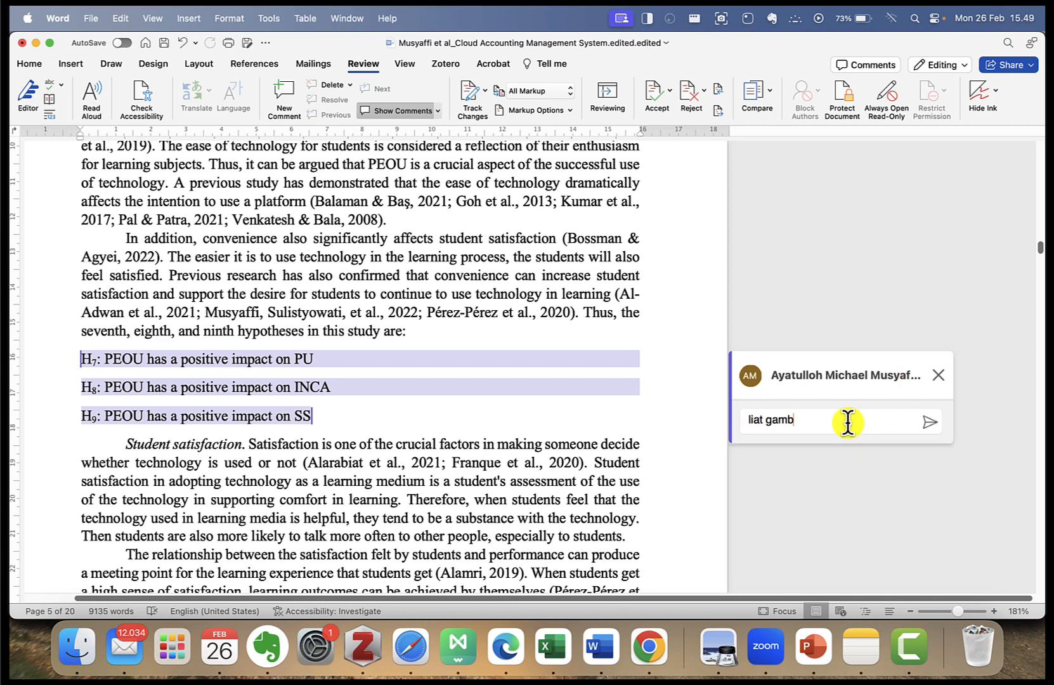
pyautogui.write('ar')
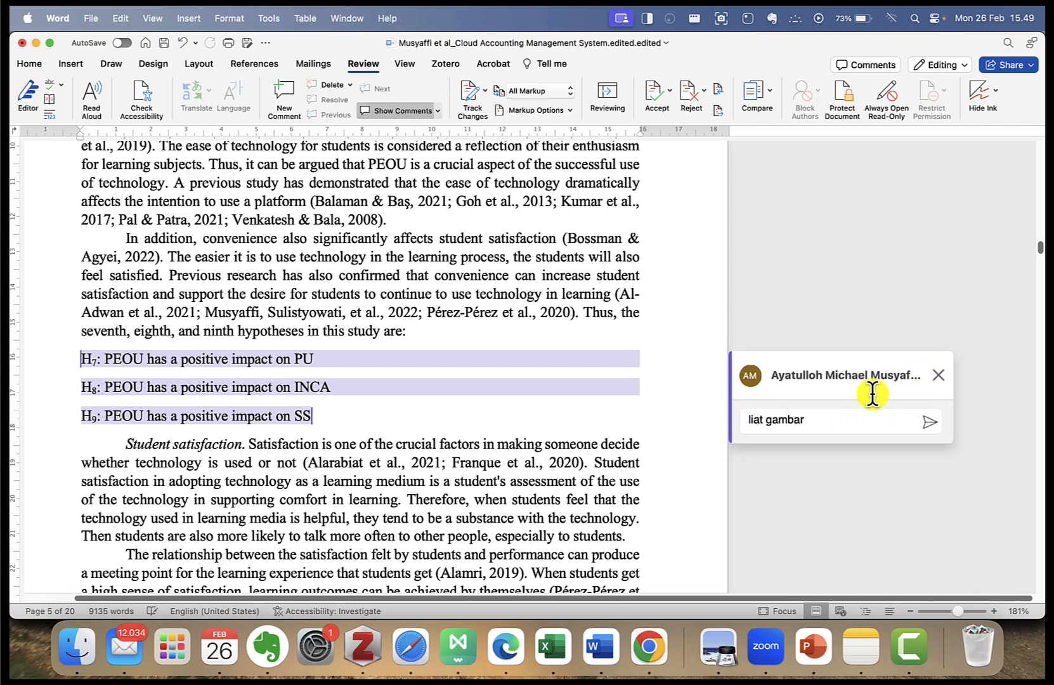
pyautogui.click(929, 422)
# Step: Request a link to the "liat gambar" comment and open the choice of other cloud locations for moving the document
pyautogui.click(939, 375)
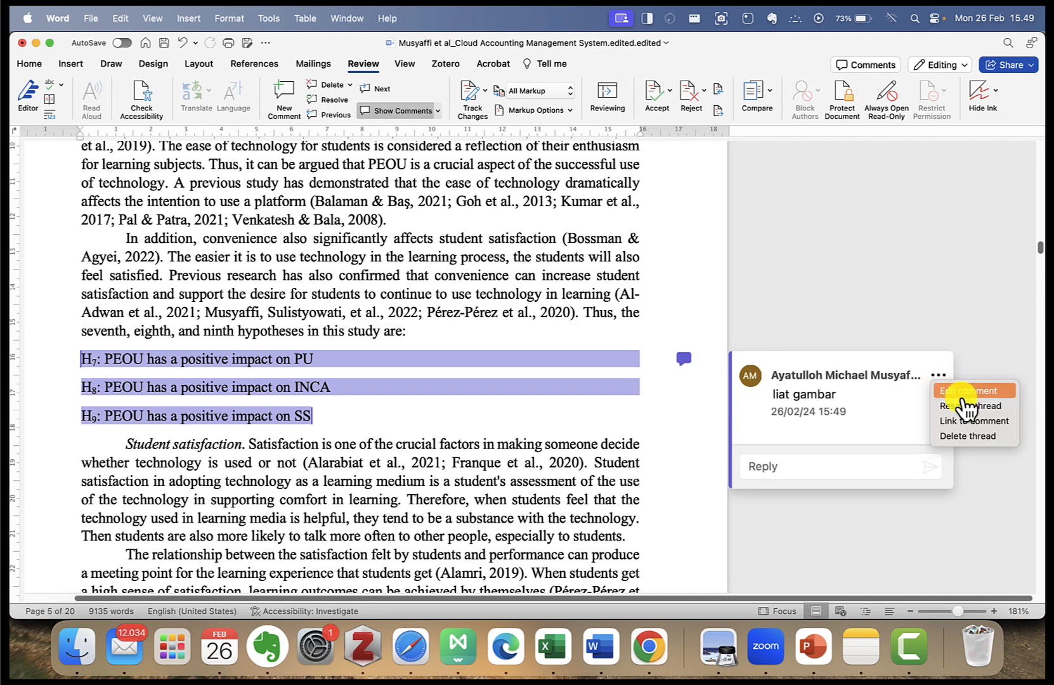
pyautogui.click(968, 422)
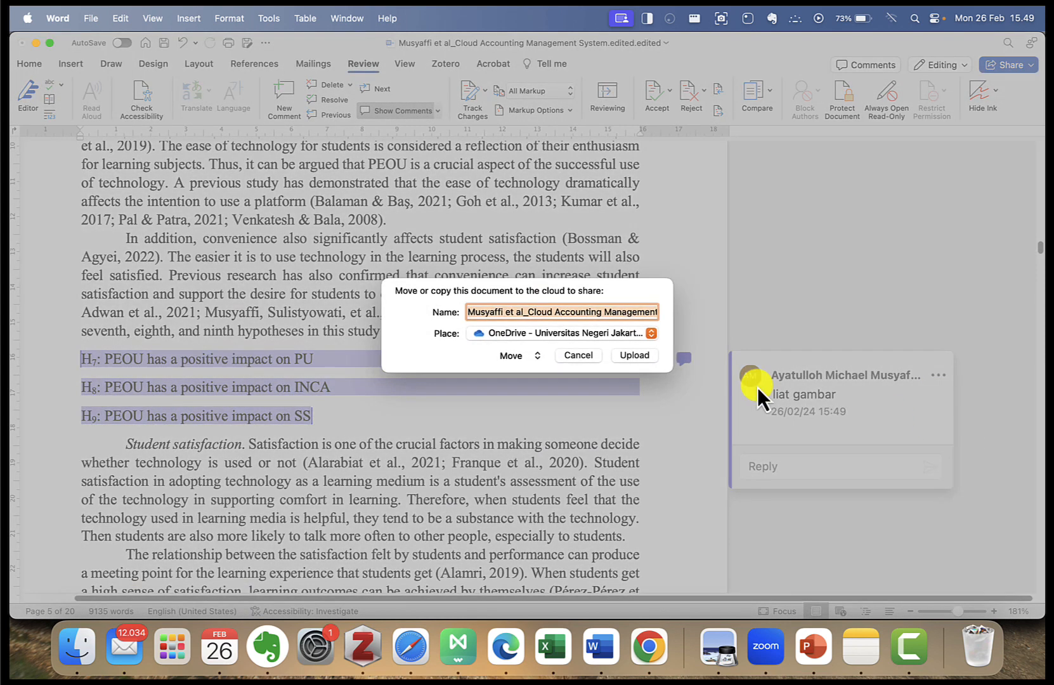
pyautogui.click(579, 331)
pyautogui.click(557, 356)
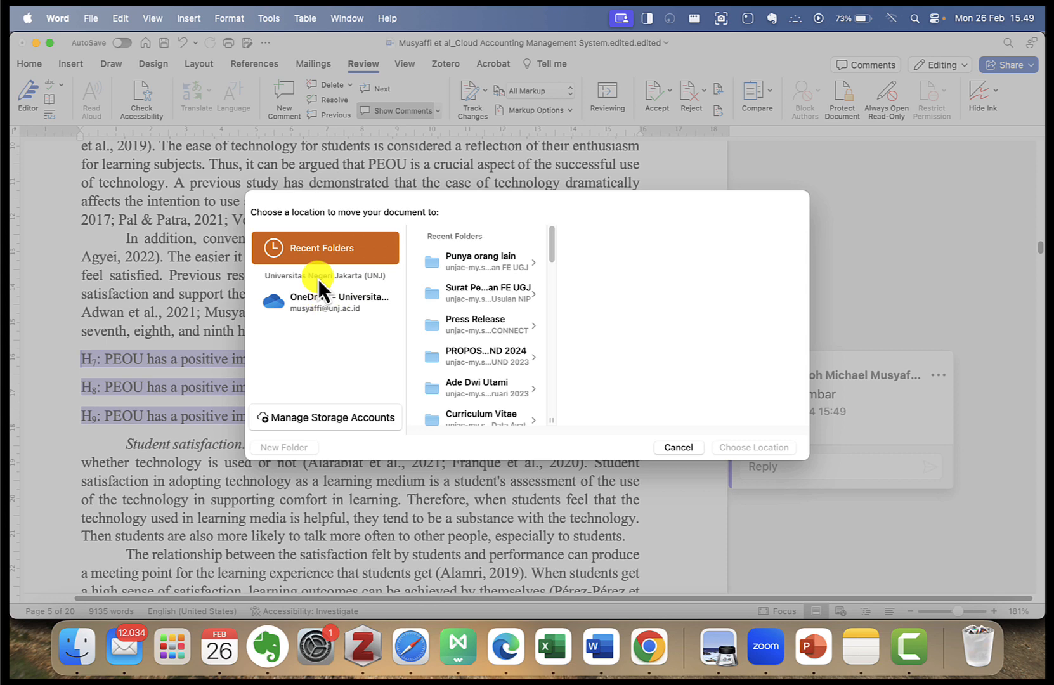
# Step: Check the connected storage accounts and look through the recent cloud folders offered for moving the document
pyautogui.click(314, 414)
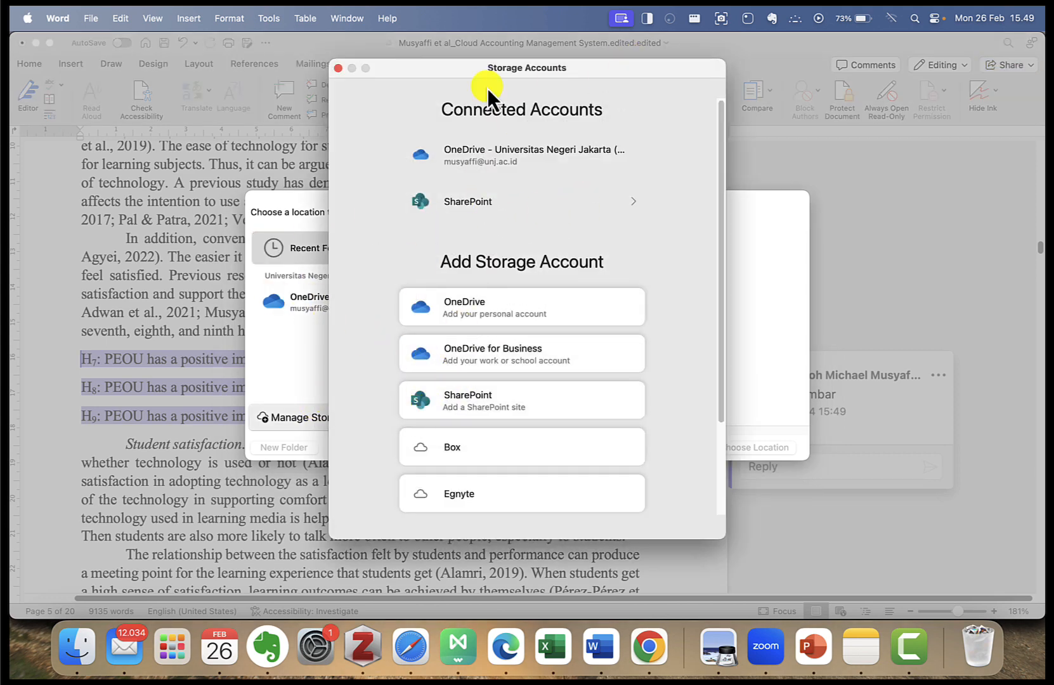
pyautogui.click(338, 68)
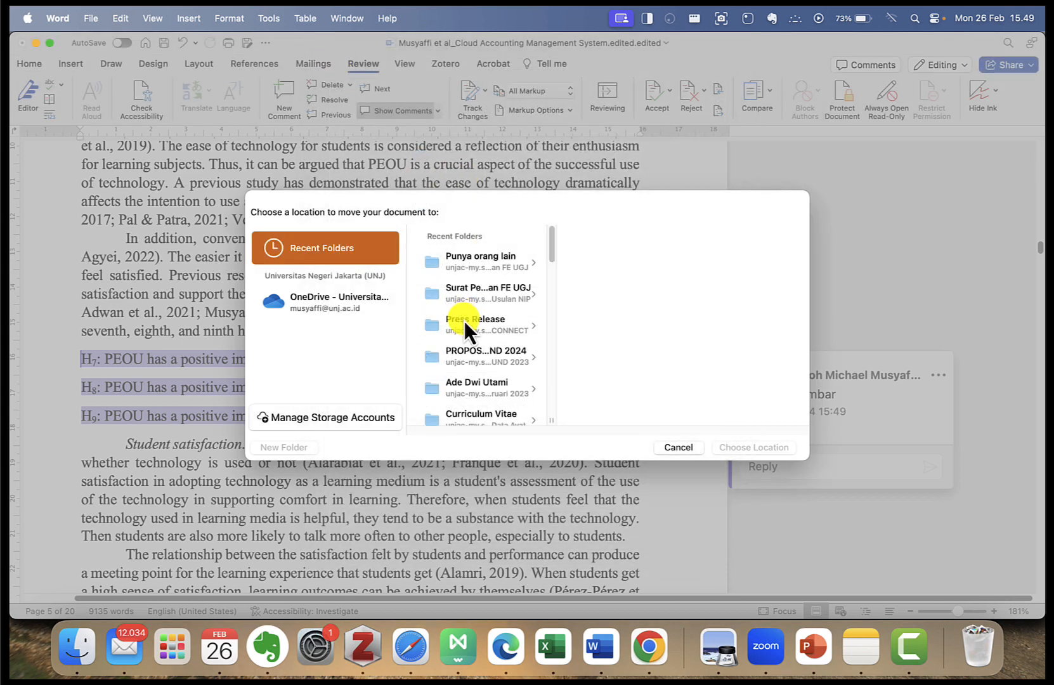
pyautogui.scroll(-2, 464, 320)
pyautogui.scroll(2, 464, 321)
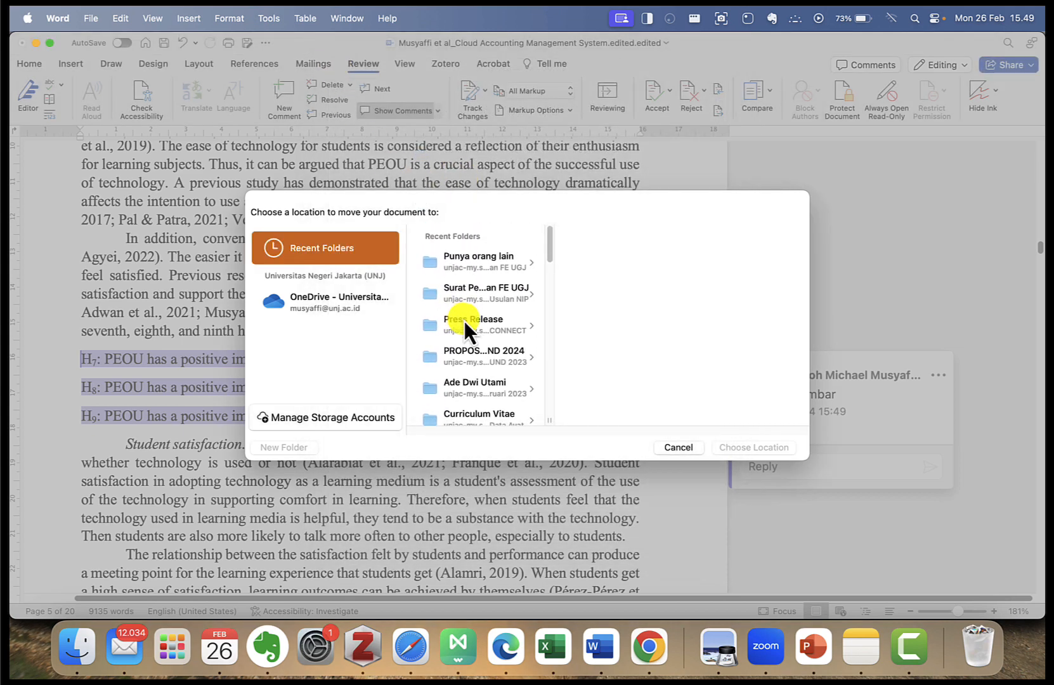
pyautogui.scroll(-6, 510, 309)
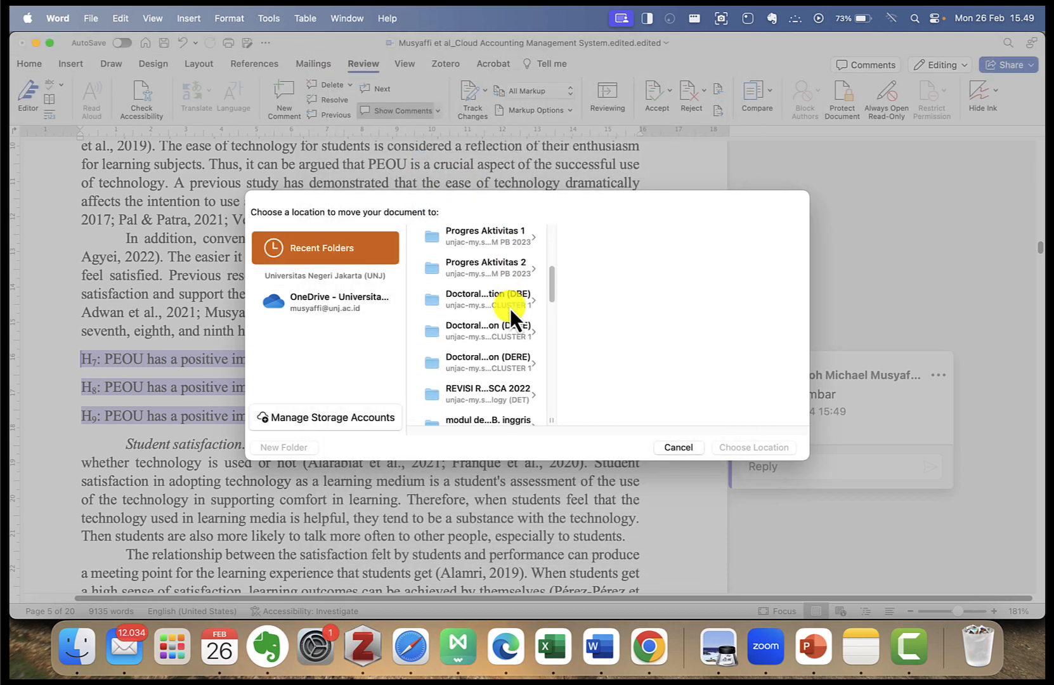
pyautogui.scroll(-6, 510, 309)
# Step: Turn on Wi-Fi and load the university OneDrive's folders as possible destinations for the document
pyautogui.click(322, 316)
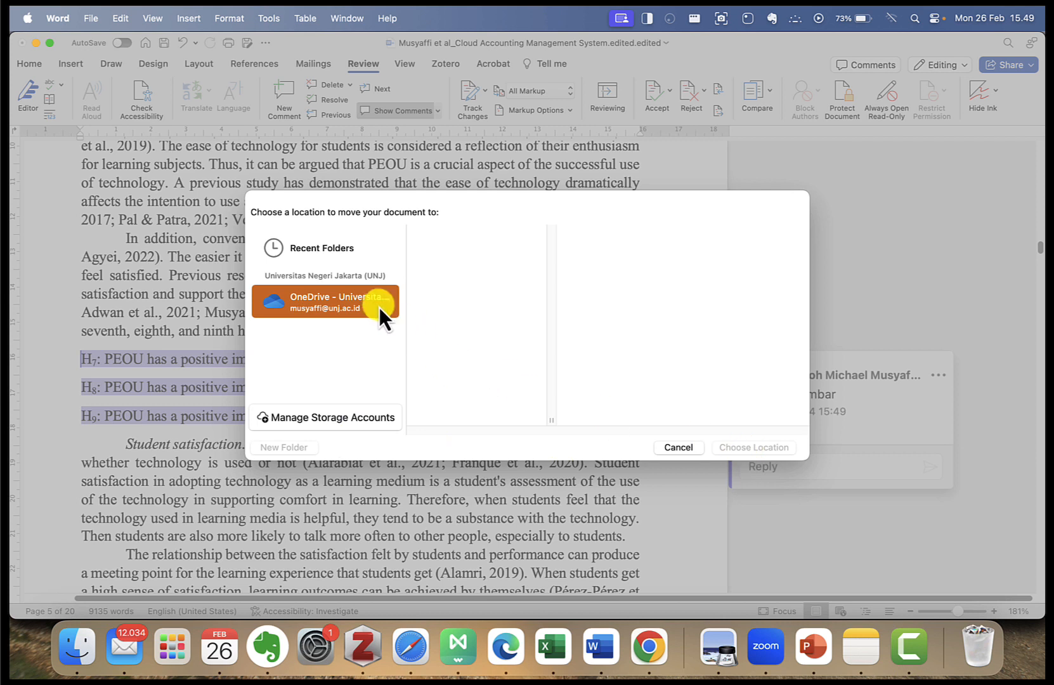
pyautogui.click(896, 17)
pyautogui.click(884, 46)
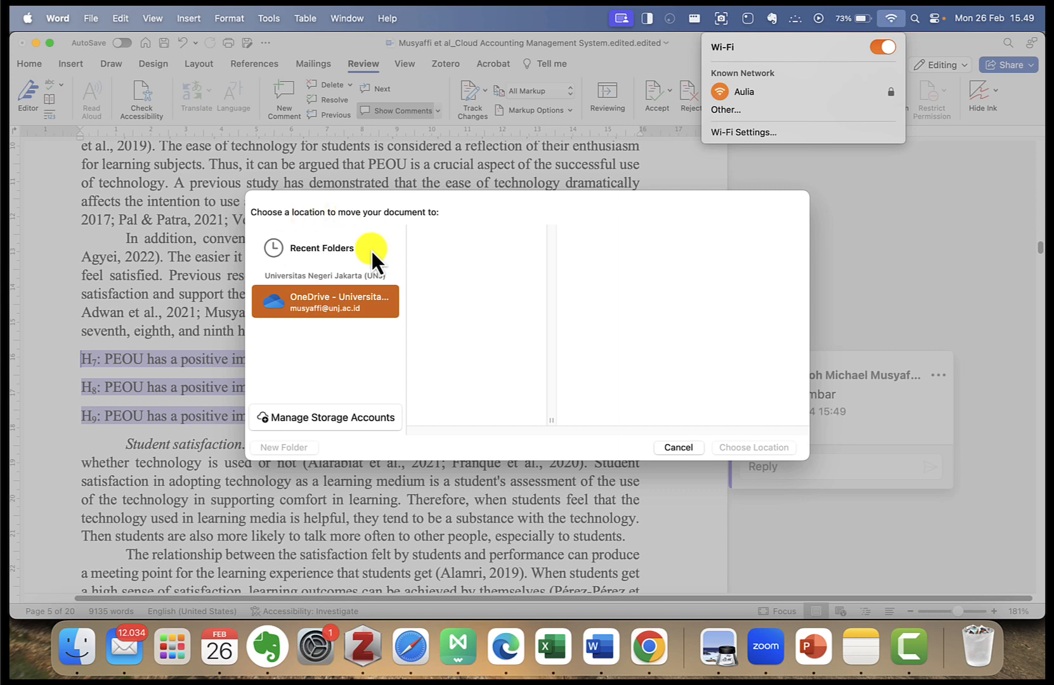
pyautogui.click(343, 334)
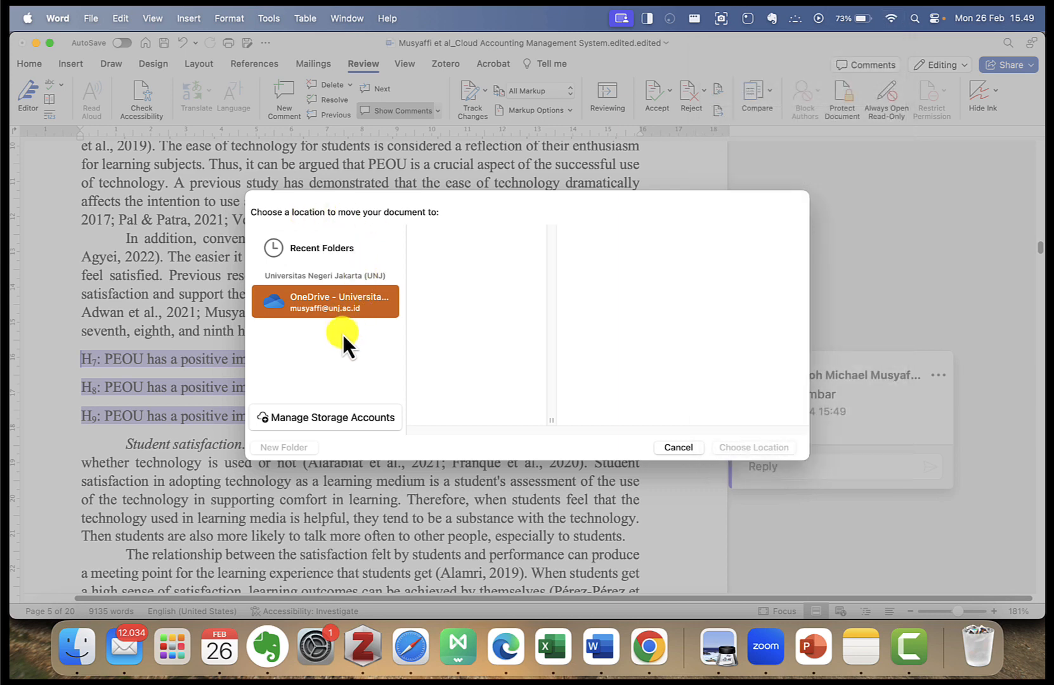
pyautogui.click(323, 259)
pyautogui.click(335, 293)
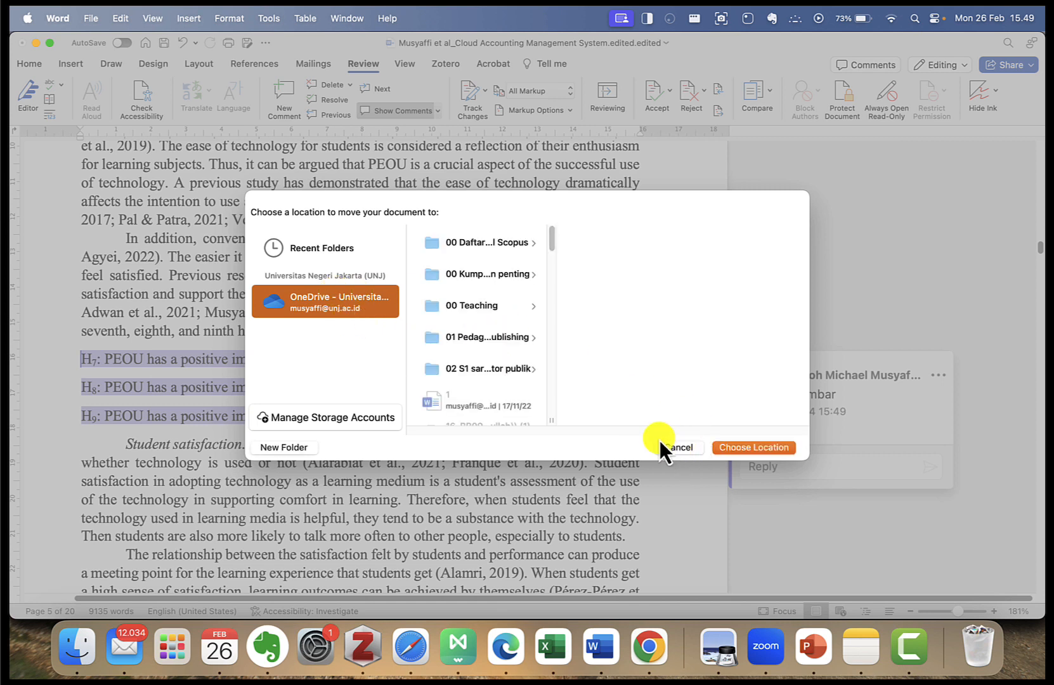
# Step: Browse the OneDrive folders for a destination, including the Dokumen Pribadi subfolder of the personal data folder
pyautogui.scroll(-3, 474, 333)
pyautogui.scroll(3, 474, 334)
pyautogui.scroll(-3, 474, 334)
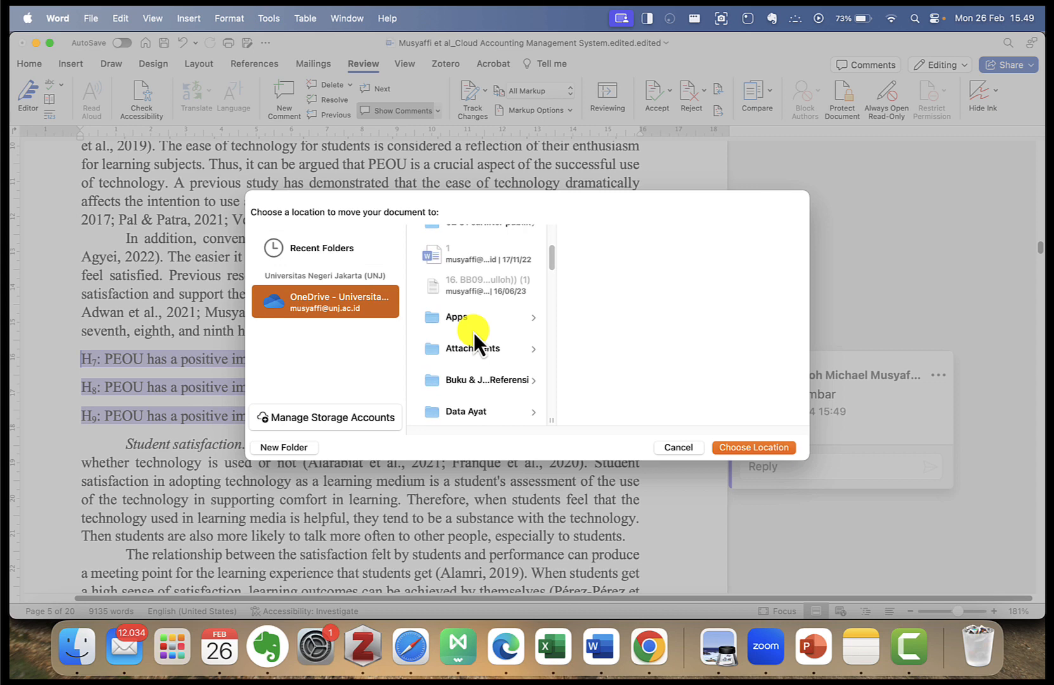
pyautogui.scroll(-10, 474, 333)
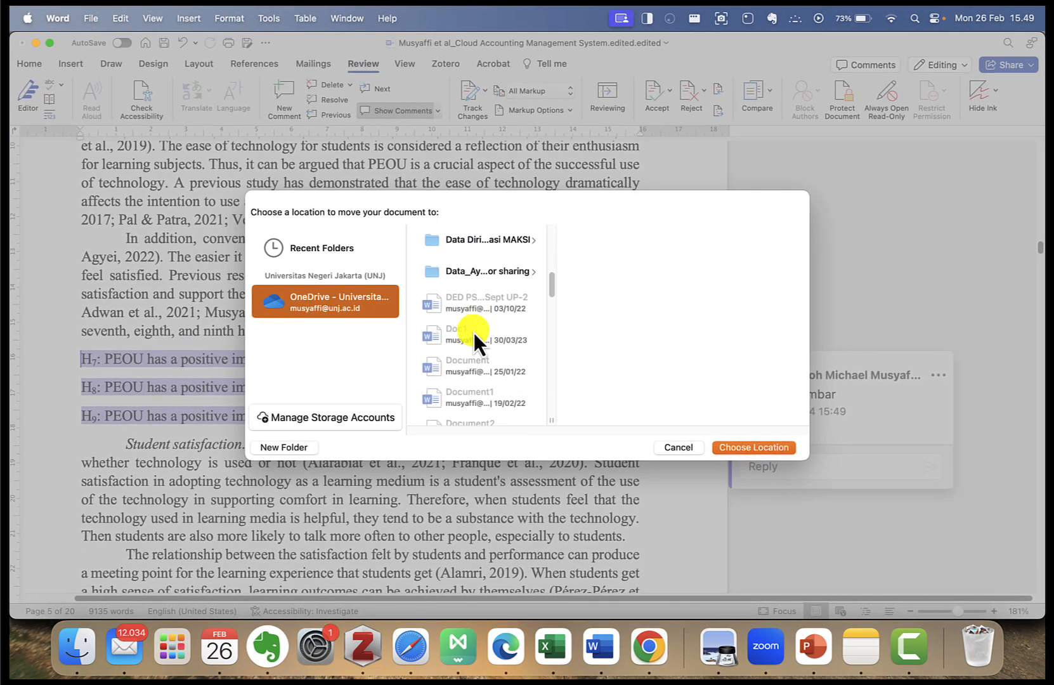
pyautogui.scroll(-5, 474, 333)
pyautogui.scroll(8, 474, 333)
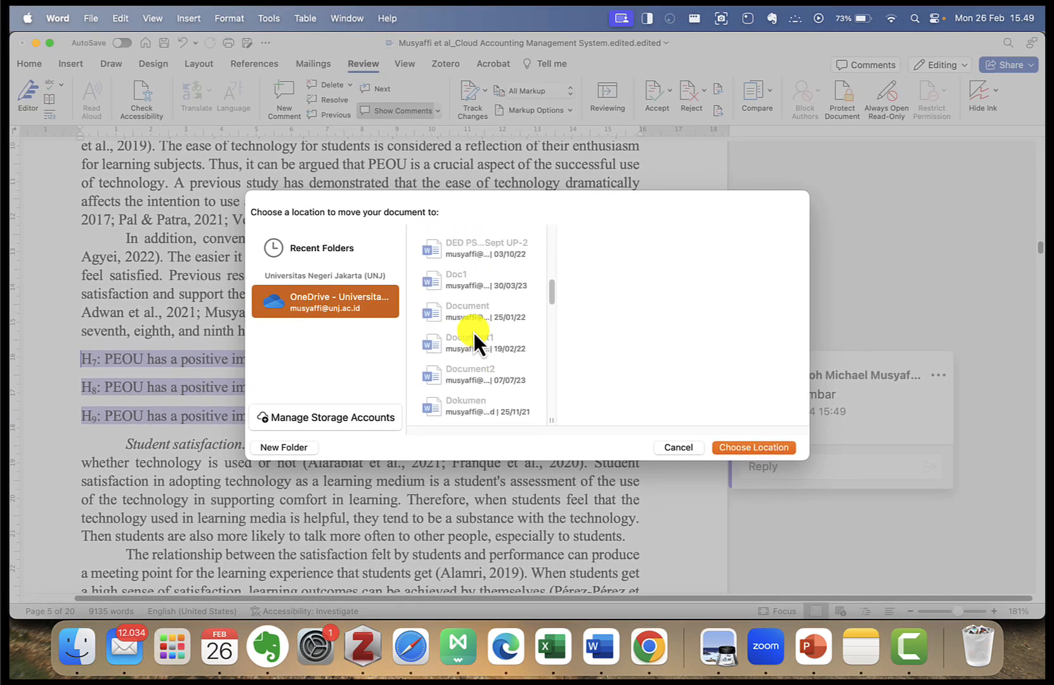
pyautogui.scroll(1, 474, 333)
pyautogui.click(466, 333)
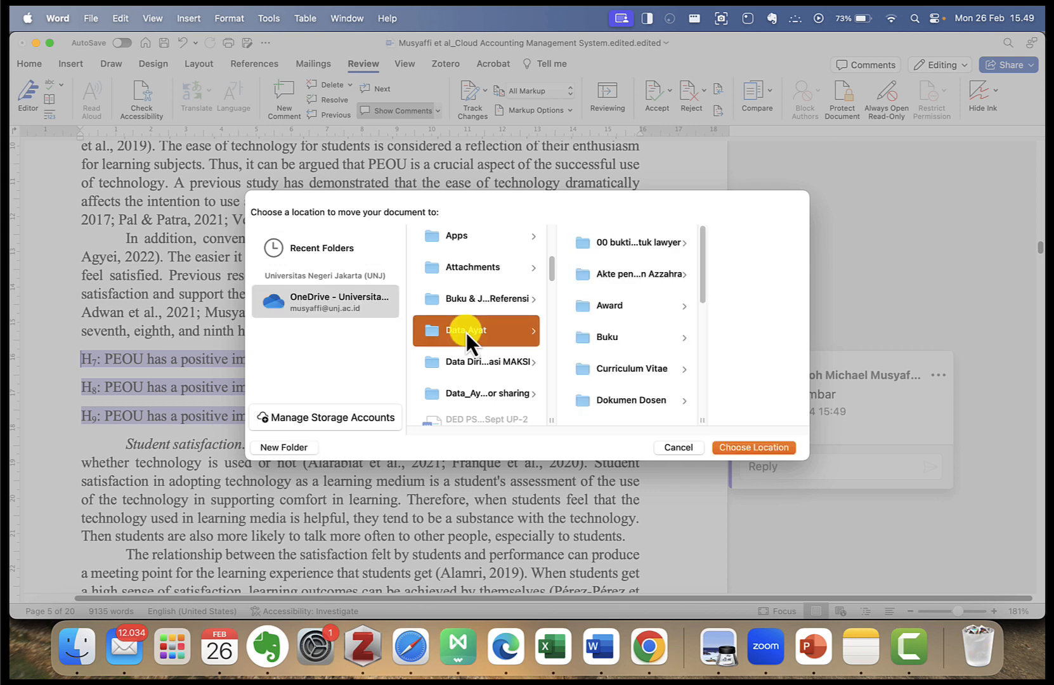
pyautogui.scroll(-8, 632, 354)
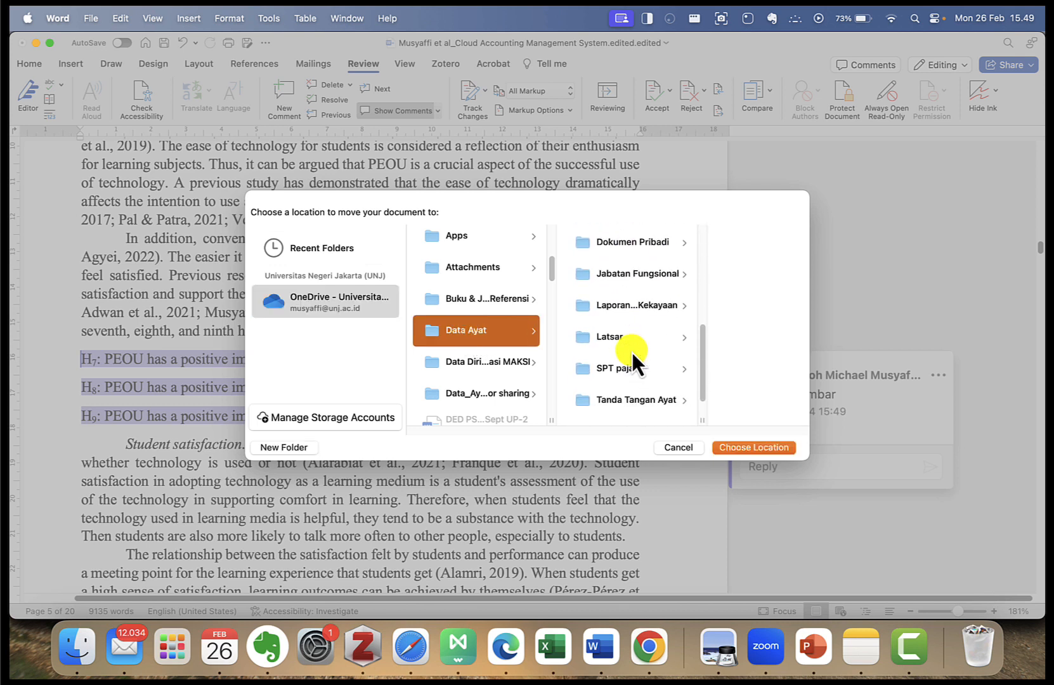
pyautogui.scroll(-3, 631, 352)
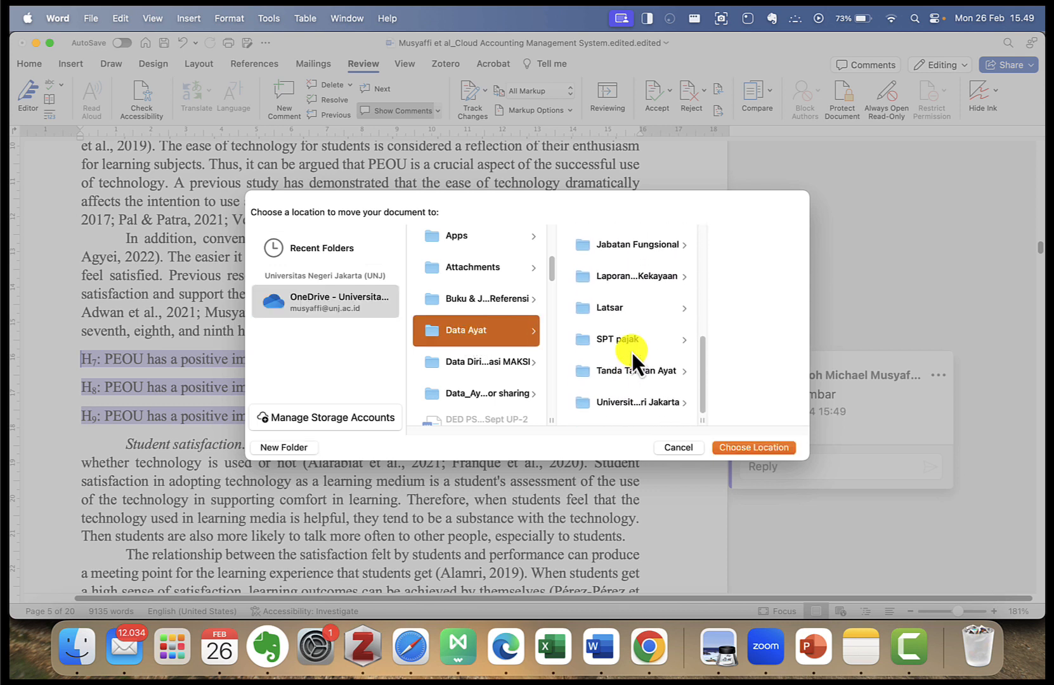
pyautogui.scroll(3, 623, 396)
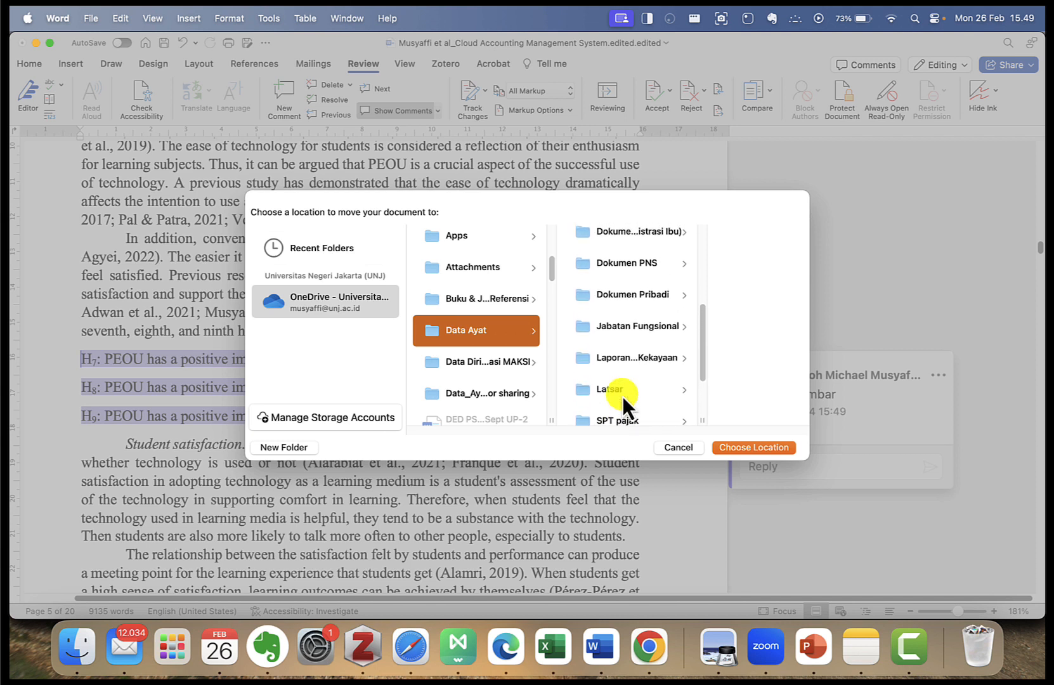
pyautogui.scroll(-2, 507, 358)
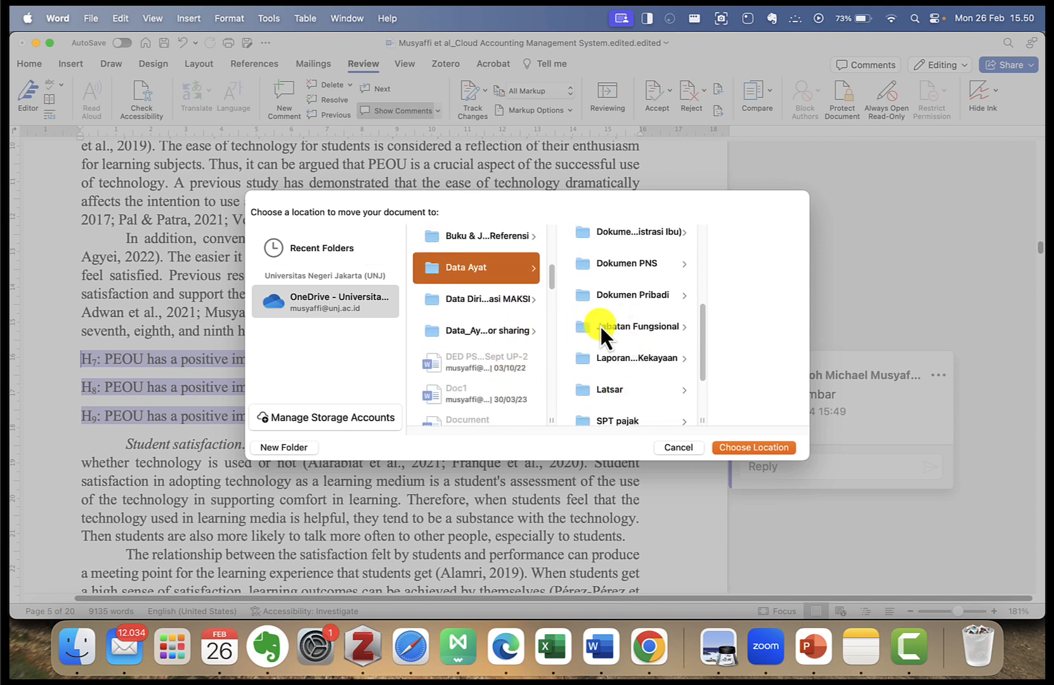
pyautogui.click(633, 299)
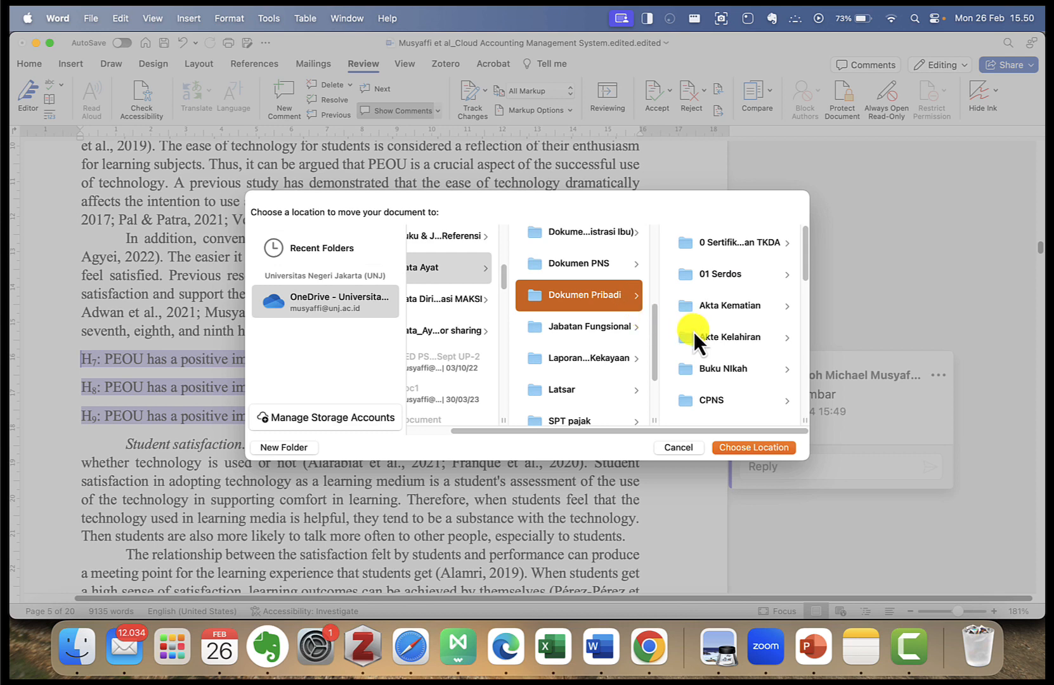
pyautogui.scroll(-1, 687, 331)
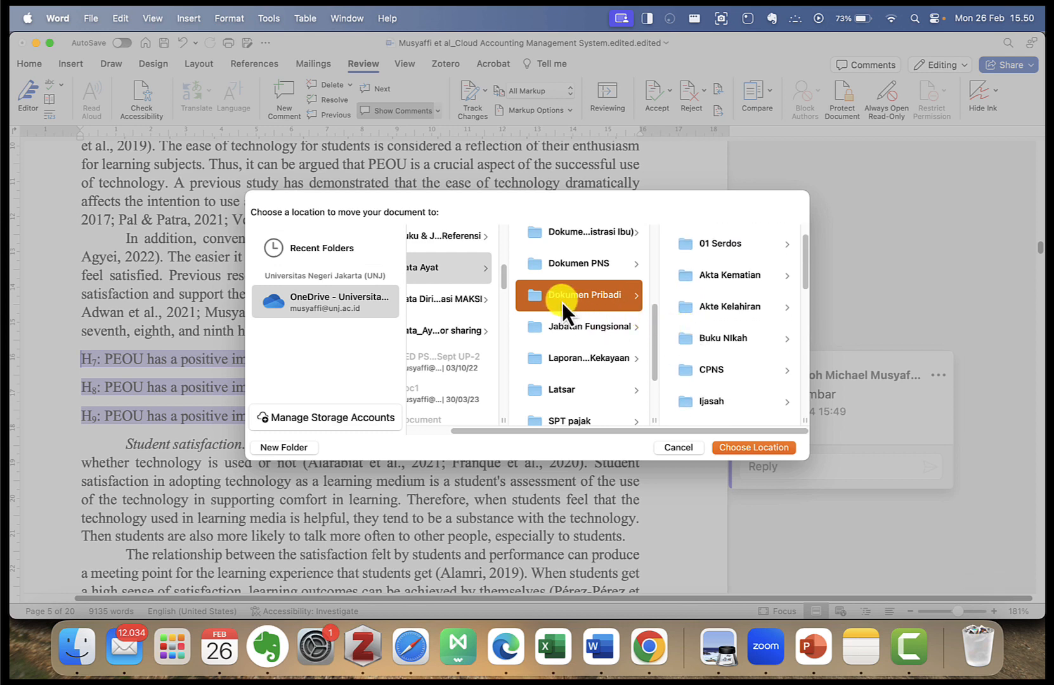
# Step: Move the document to the "Buku & J...Referensi" folder on the university OneDrive and dismiss the AutoSave notice
pyautogui.click(444, 239)
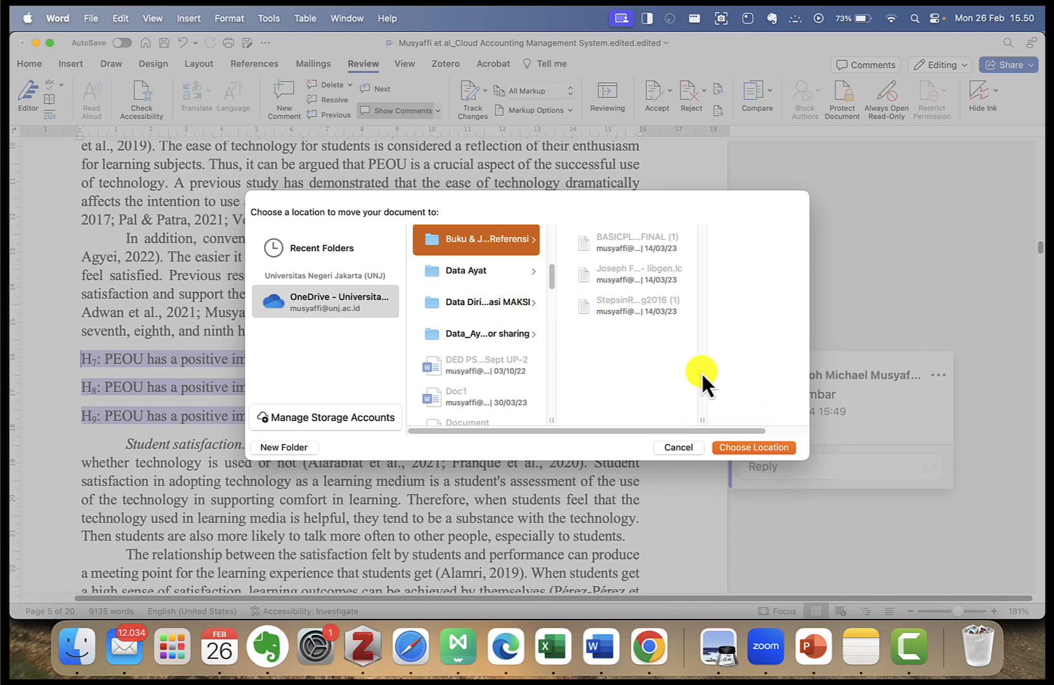
pyautogui.click(758, 450)
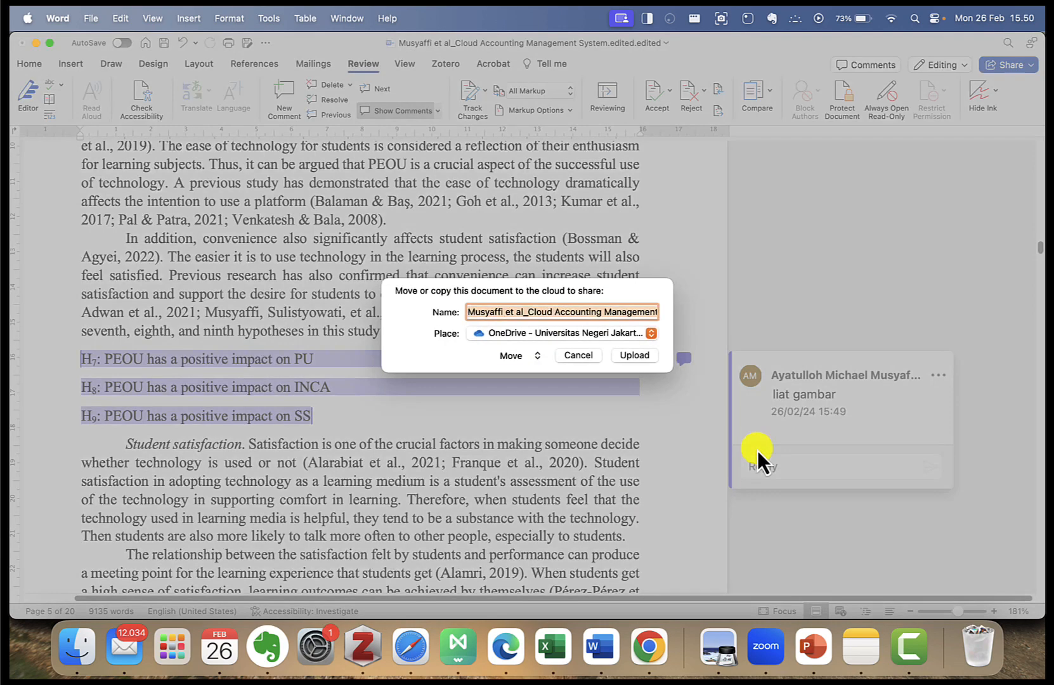
pyautogui.click(632, 356)
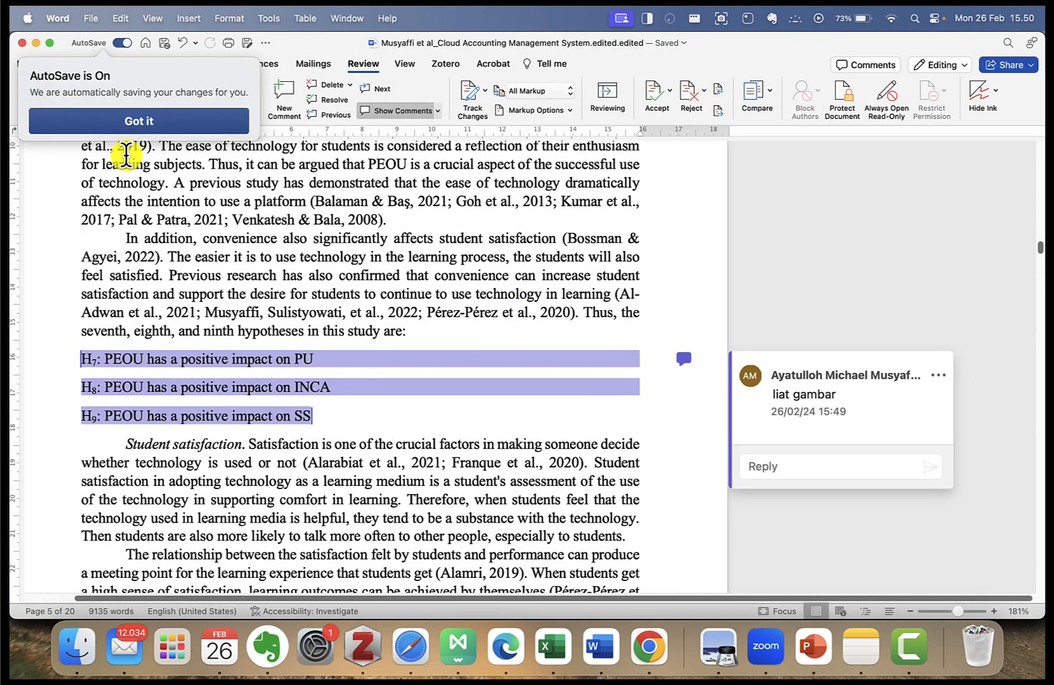
pyautogui.click(100, 122)
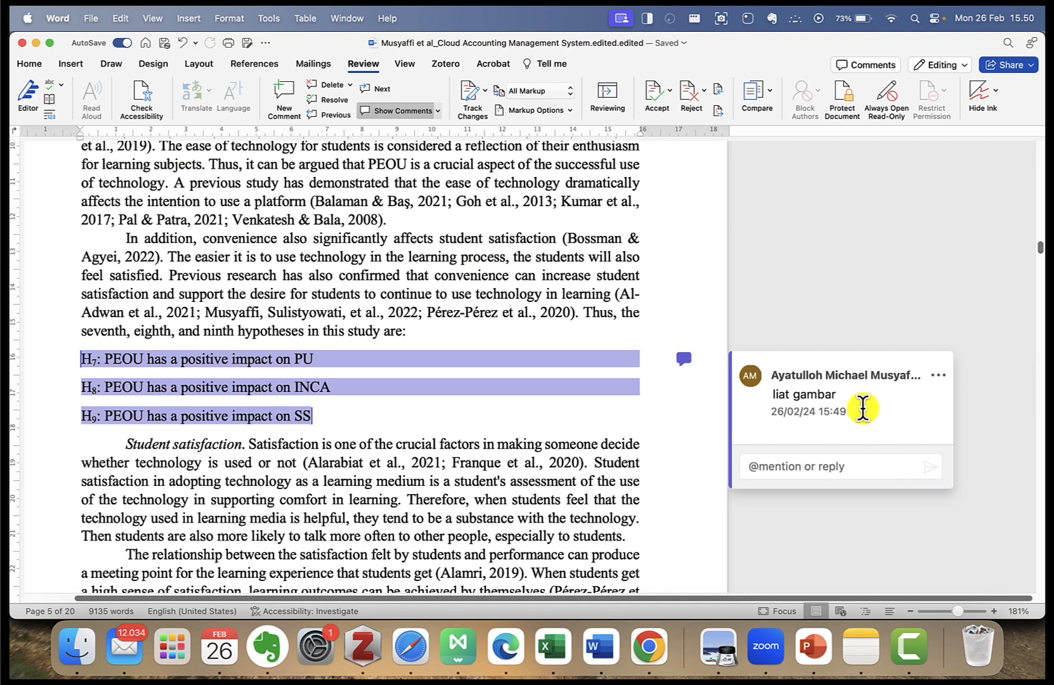
# Step: Examine the available thread actions of the "liat gambar" comment and the hypotheses H7 to H9 text it marks
pyautogui.click(657, 383)
pyautogui.click(683, 360)
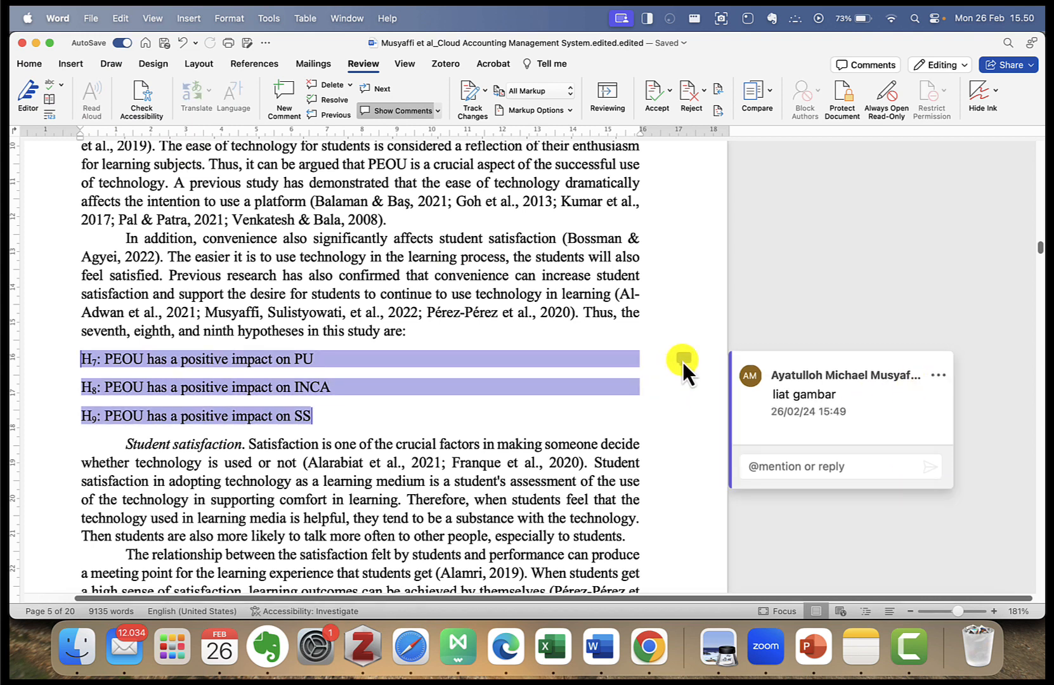
pyautogui.click(941, 375)
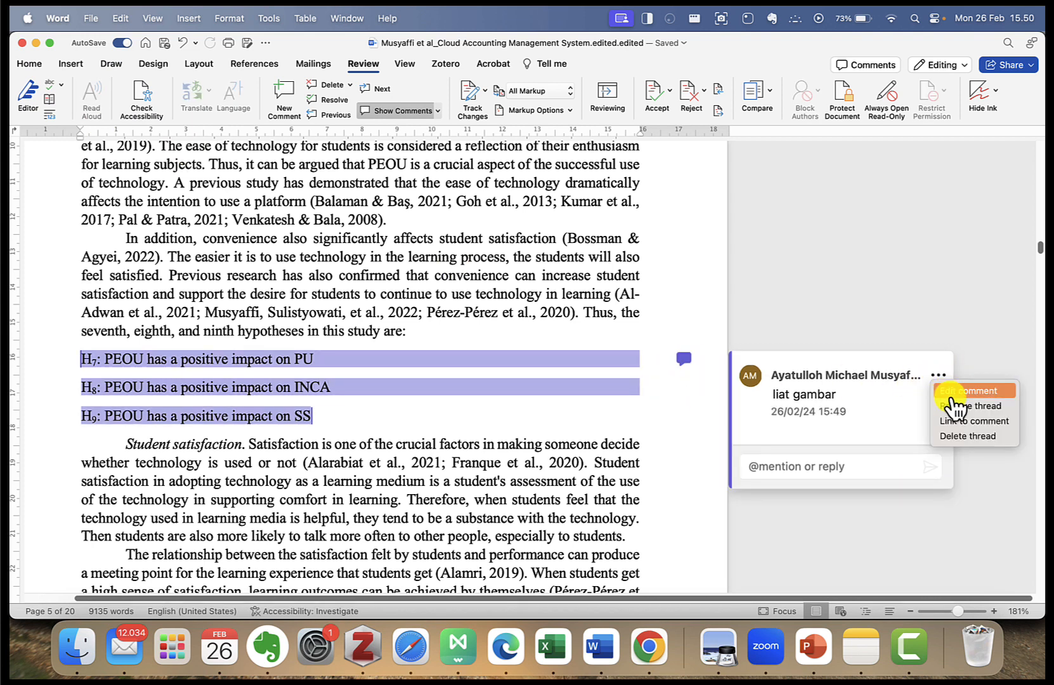
pyautogui.click(897, 394)
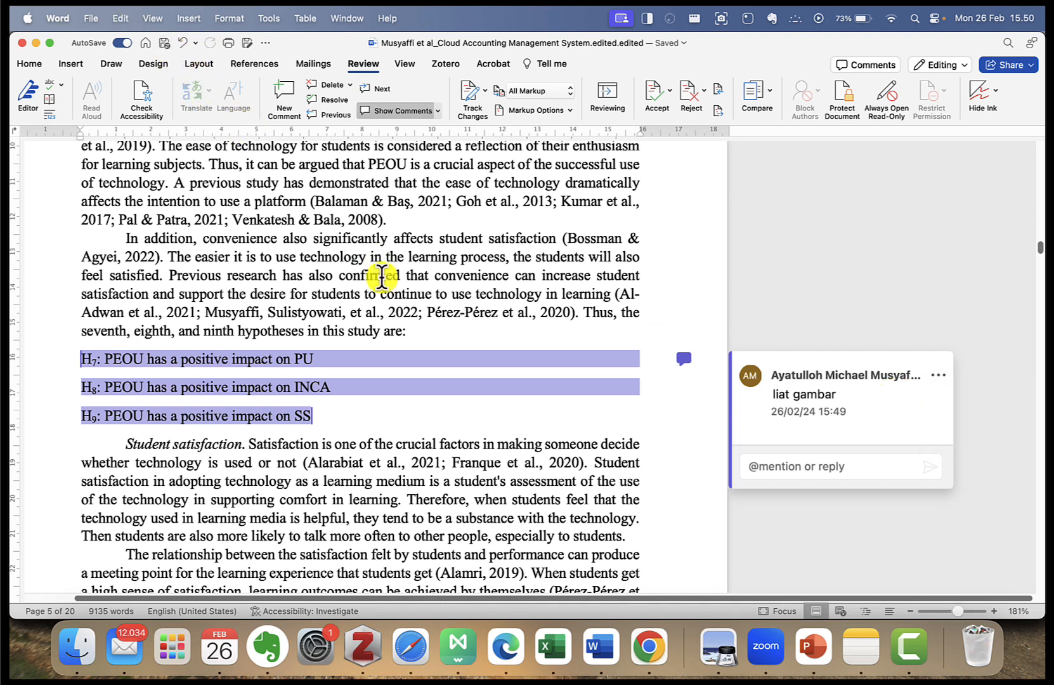
pyautogui.scroll(2, 306, 374)
pyautogui.scroll(-2, 306, 374)
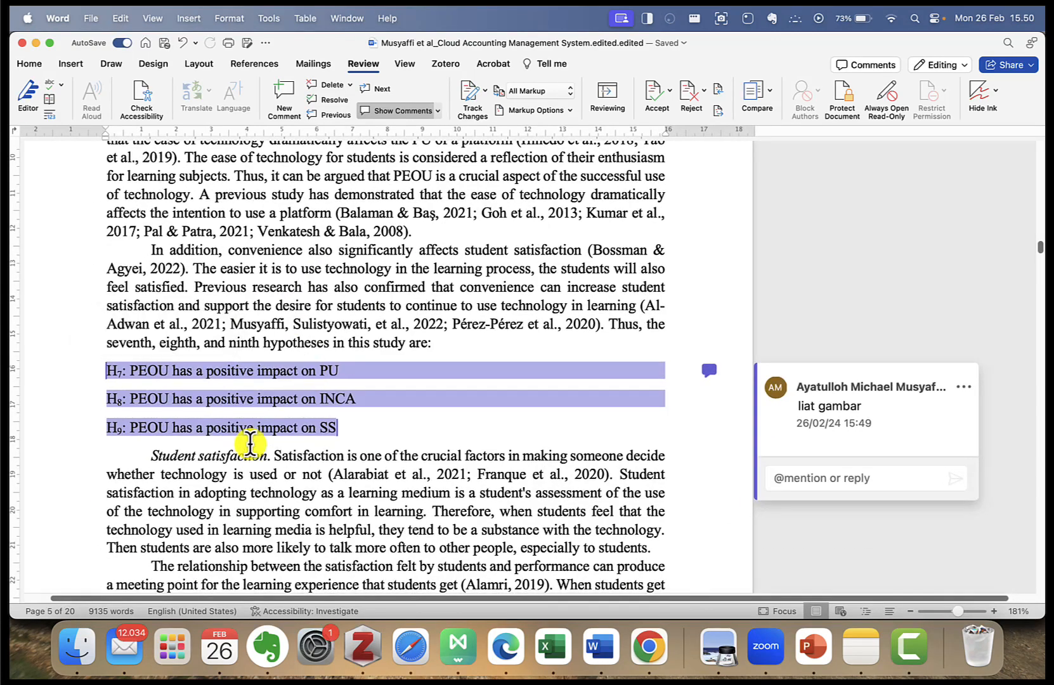
pyautogui.scroll(-5, 567, 386)
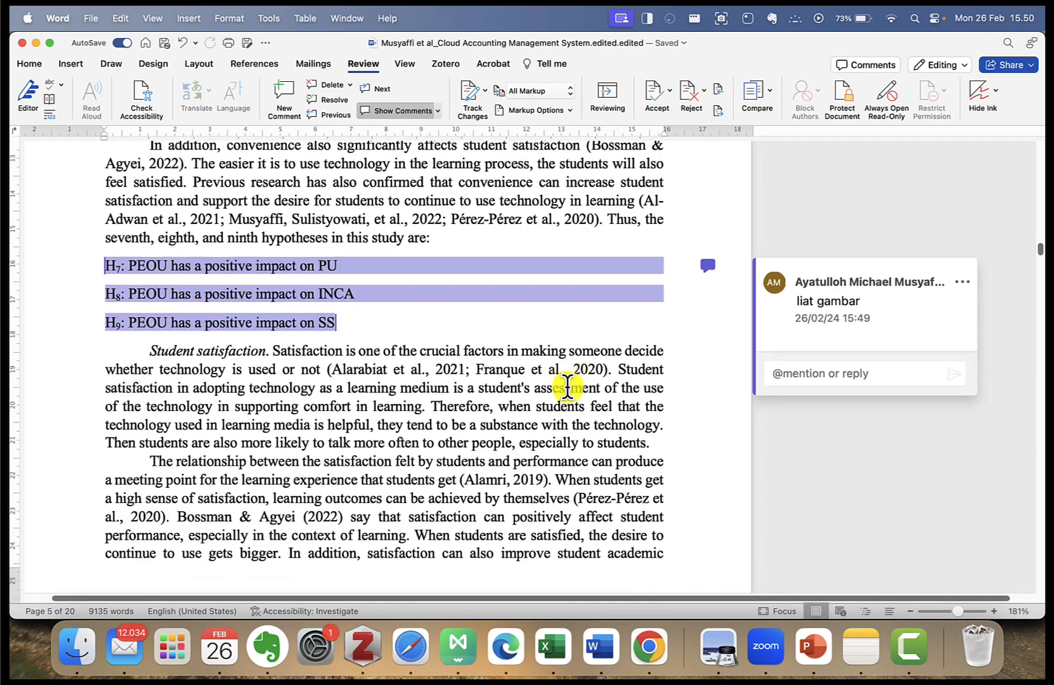
pyautogui.scroll(7, 628, 423)
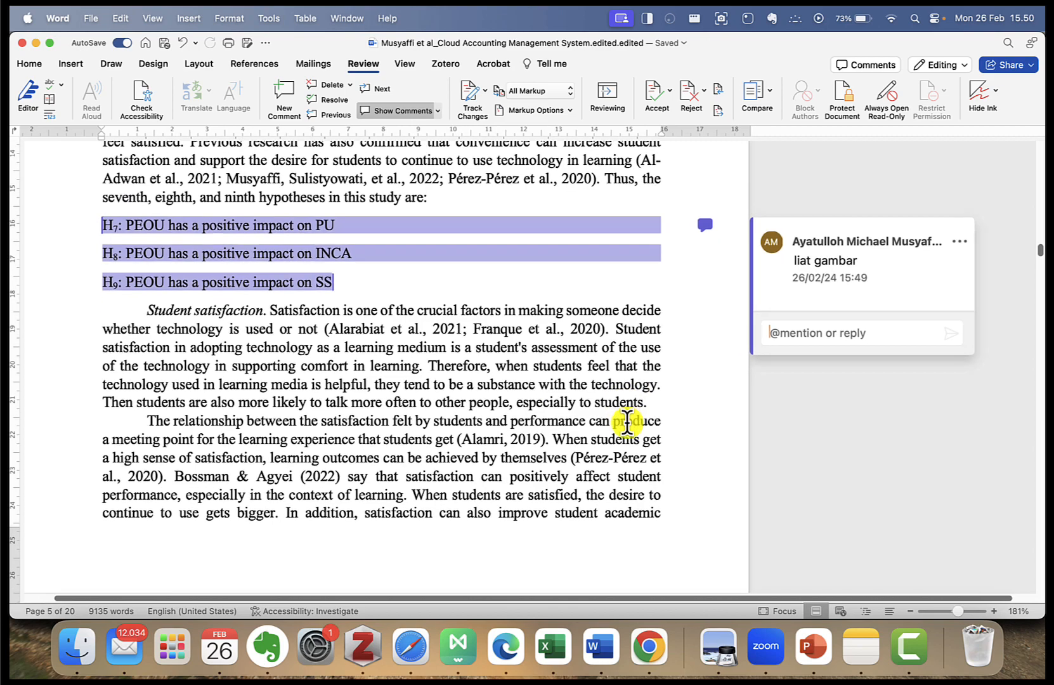
# Step: Post a comment reading "tes" on the word "collection" in the "Sampling dan data collection" subheading under Method
pyautogui.scroll(-15, 627, 422)
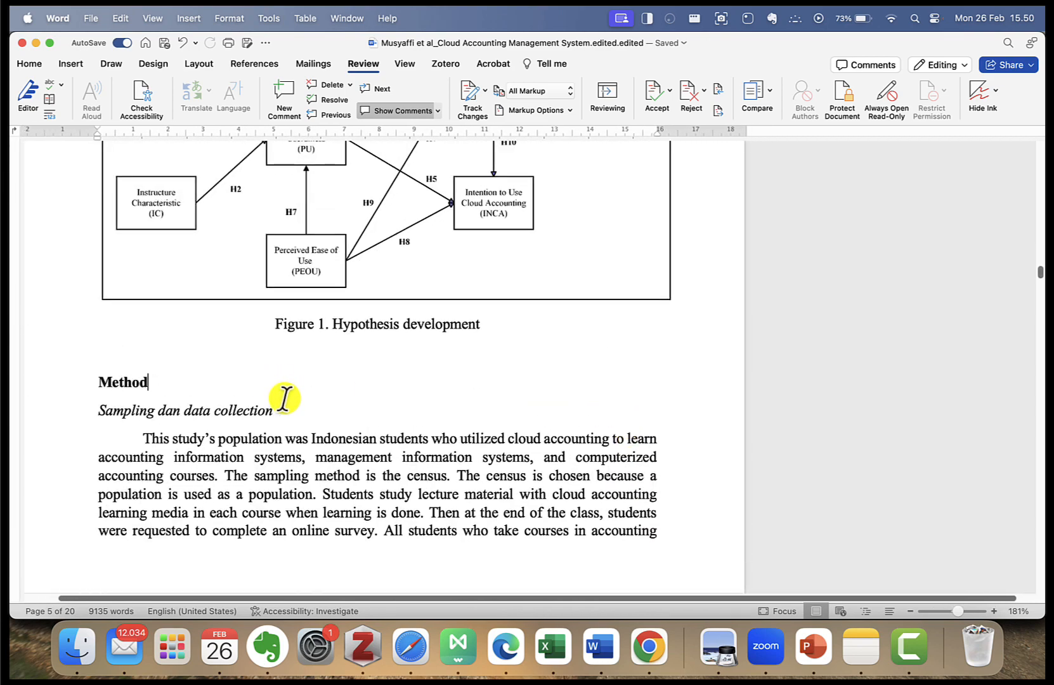
pyautogui.click(275, 406)
pyautogui.click(288, 89)
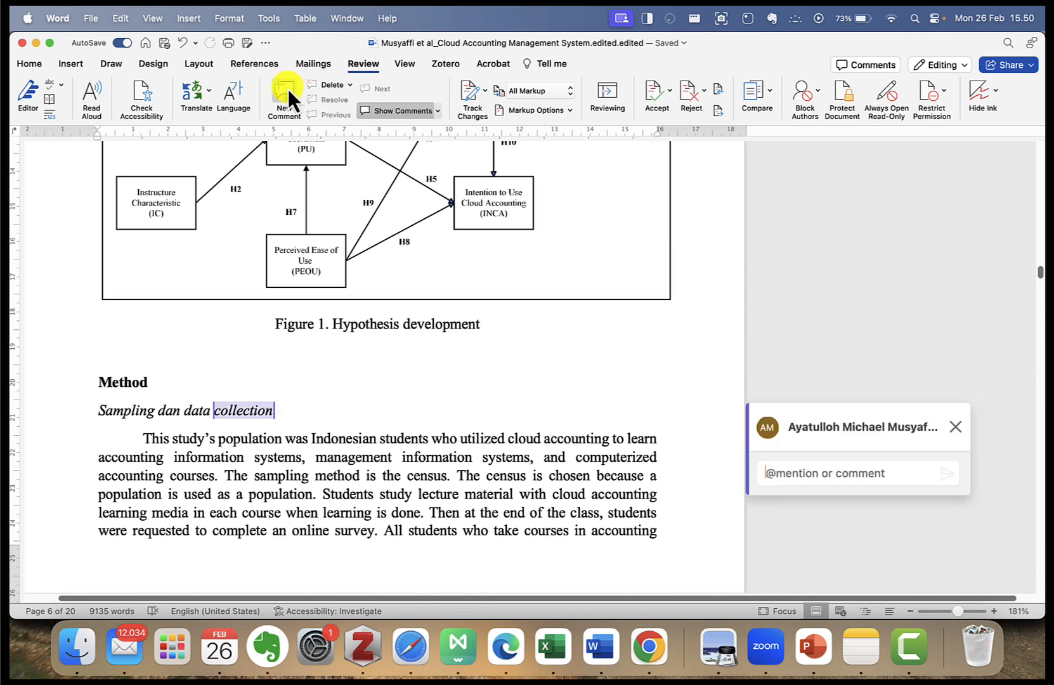
pyautogui.write('h')
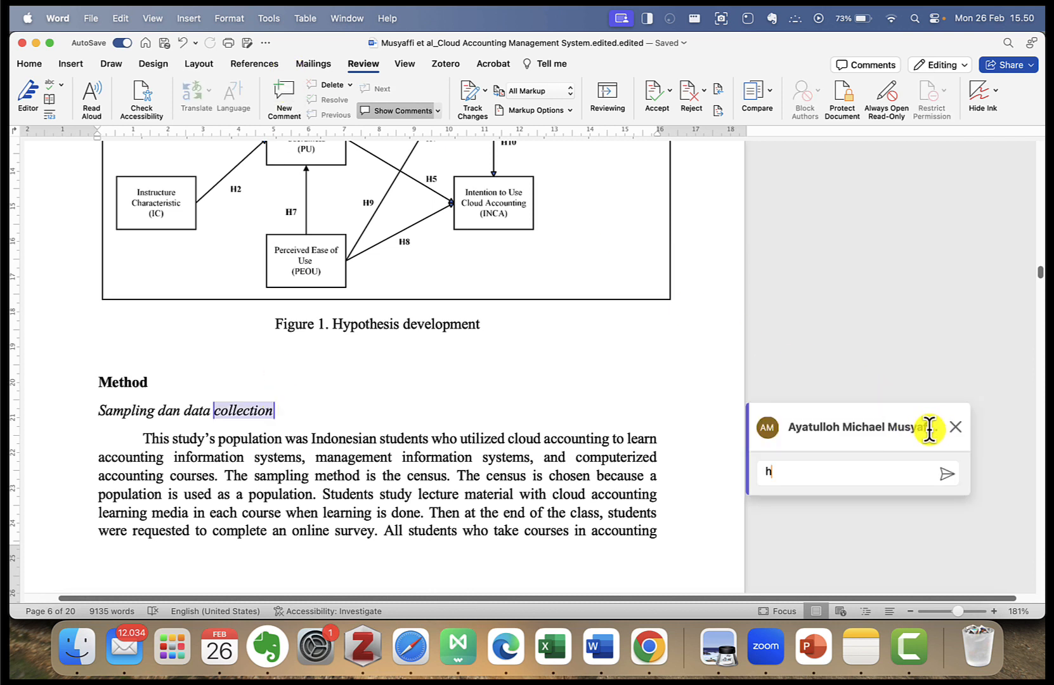
pyautogui.press('BackSpace')
pyautogui.write('tes')
pyautogui.press('Return')
pyautogui.press('super+Return')
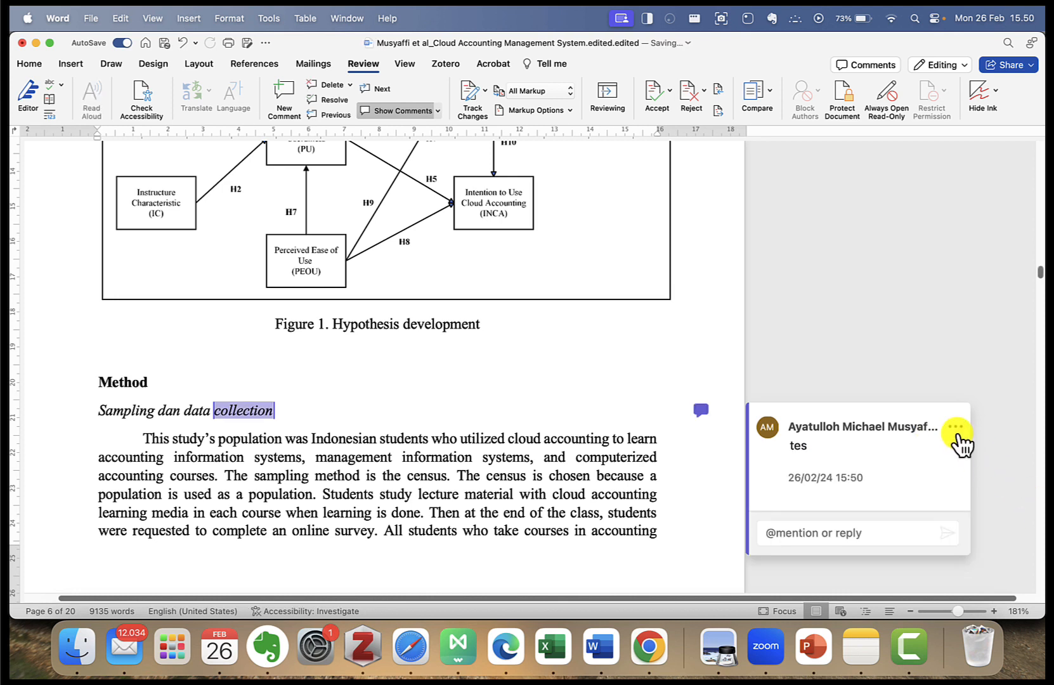
# Step: Resolve the "tes" comment thread on the "Sampling dan data collection" subheading
pyautogui.click(956, 427)
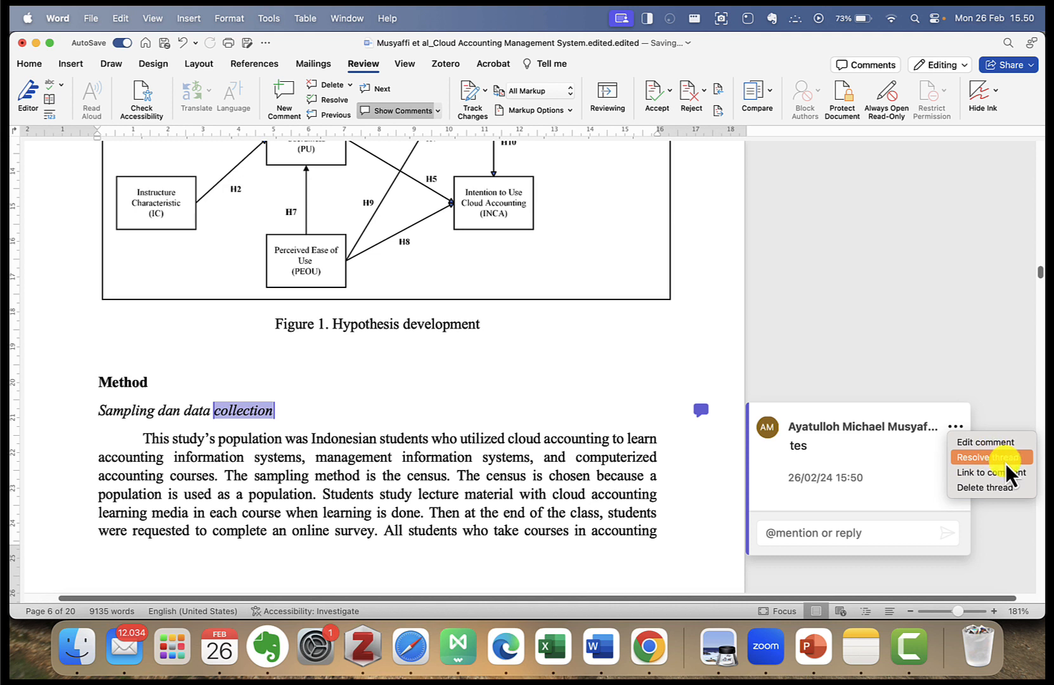
pyautogui.click(1008, 466)
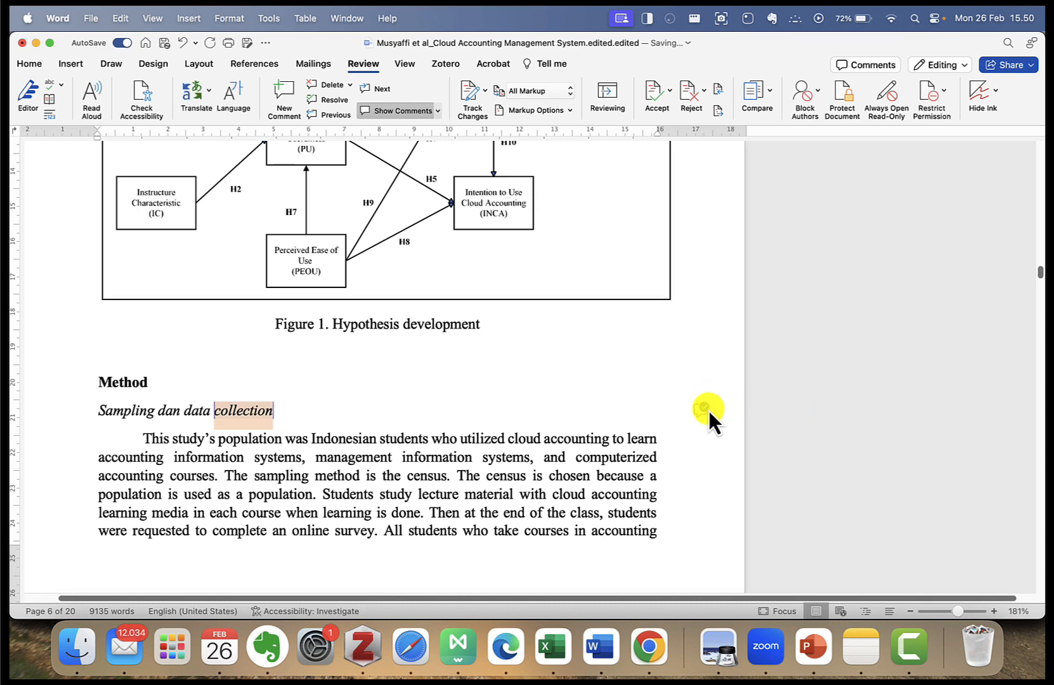
pyautogui.scroll(-3, 446, 395)
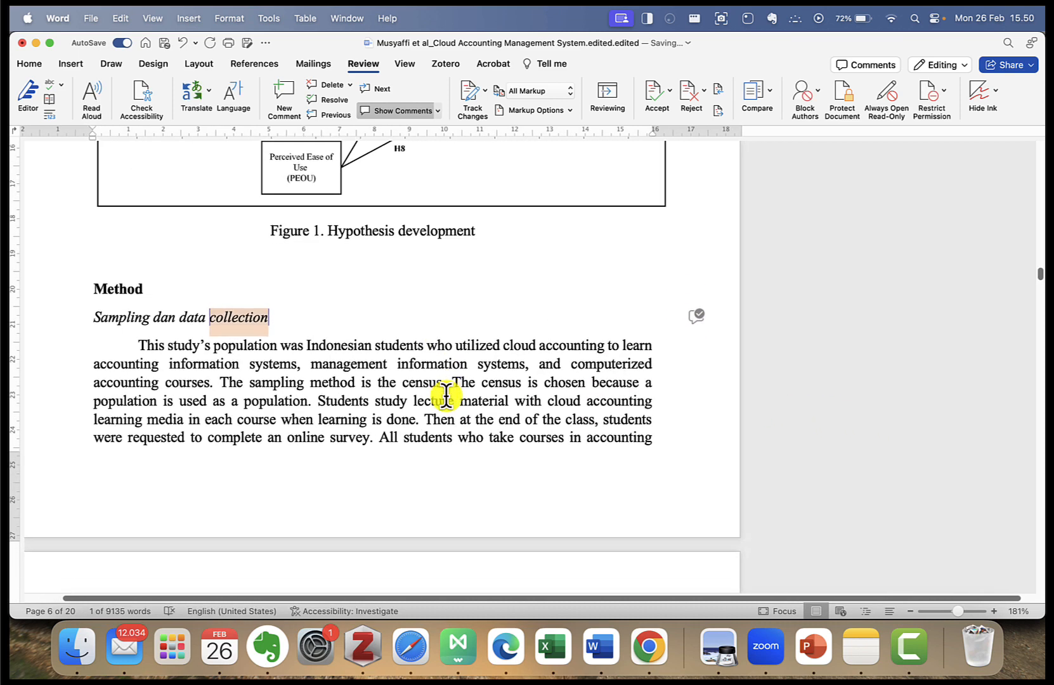
# Step: Post a comment reading "tolong tambahkan paragraf" on the word "Measurement" in the "Instrument and Measurement" subheading
pyautogui.scroll(-12, 446, 394)
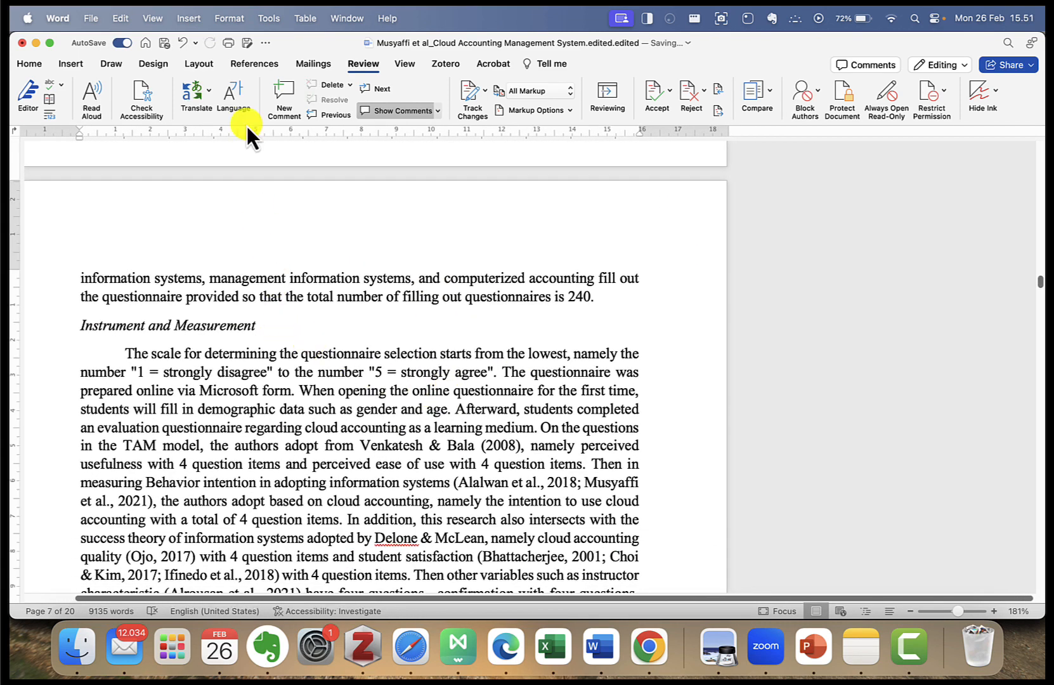
pyautogui.click(273, 94)
pyautogui.write('tolong tambahka')
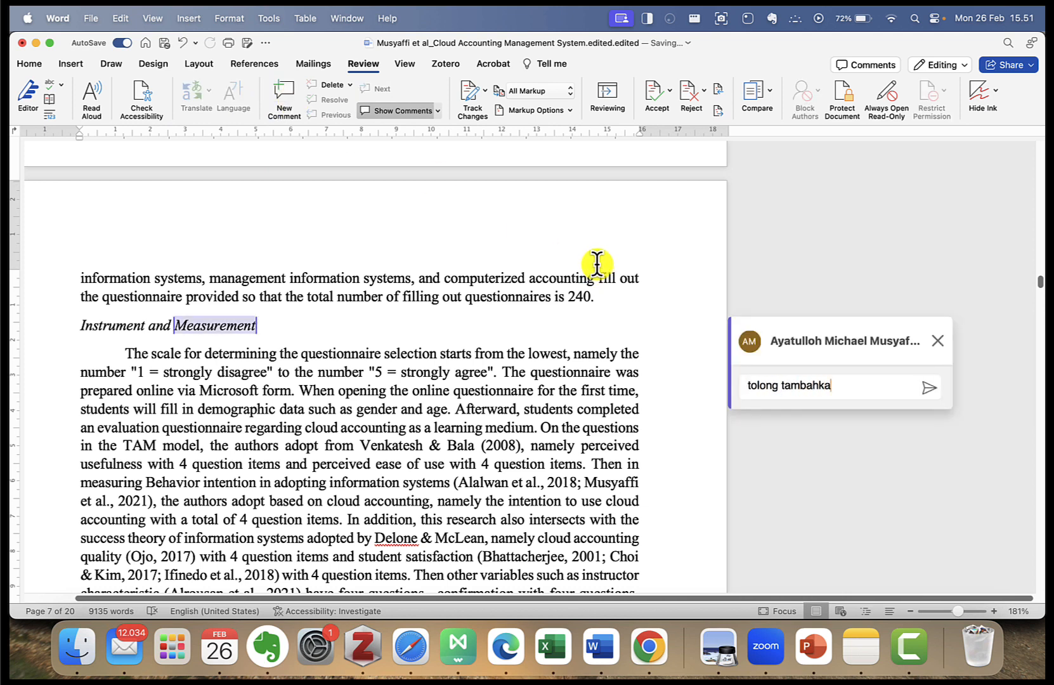
pyautogui.write('f')
pyautogui.press('Return')
# Step: Reply "saya sudah menambah paragraf" to the "tolong tambahkan paragraf" comment on the "Instrument and Measurement" subheading
pyautogui.click(775, 432)
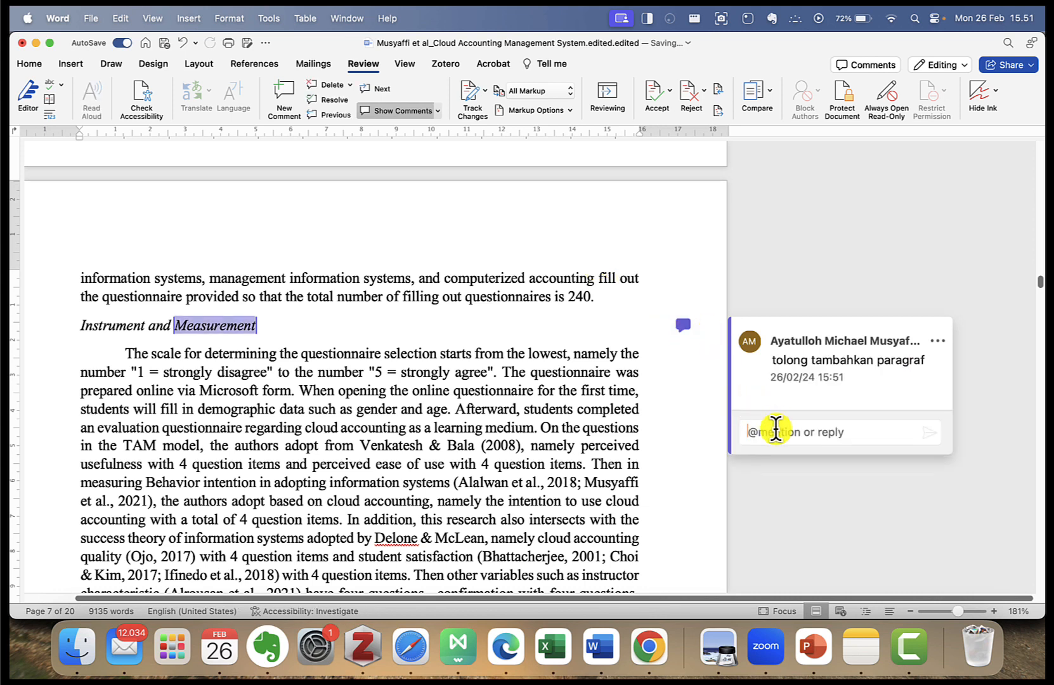
pyautogui.write('saya')
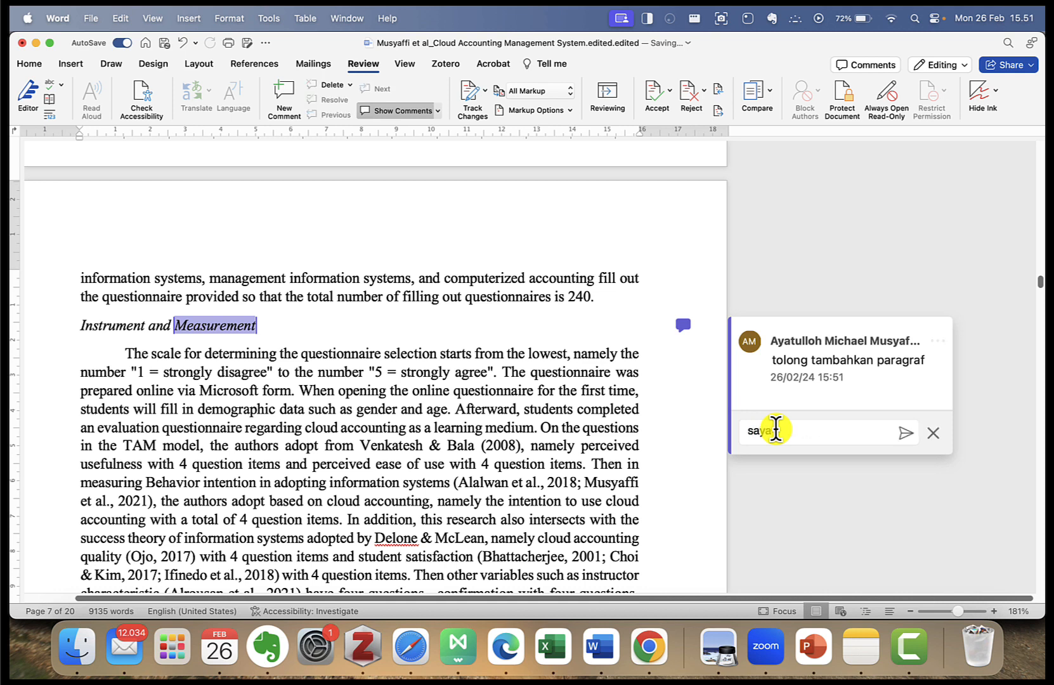
pyautogui.write(' sudah menambah paragraf')
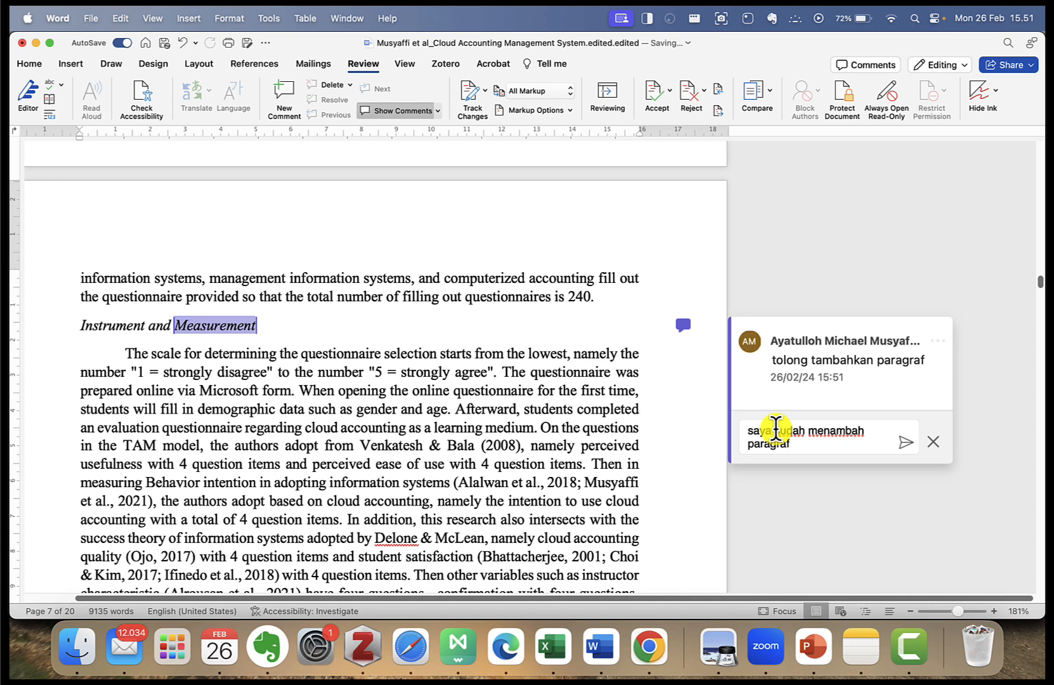
pyautogui.press('super+Return')
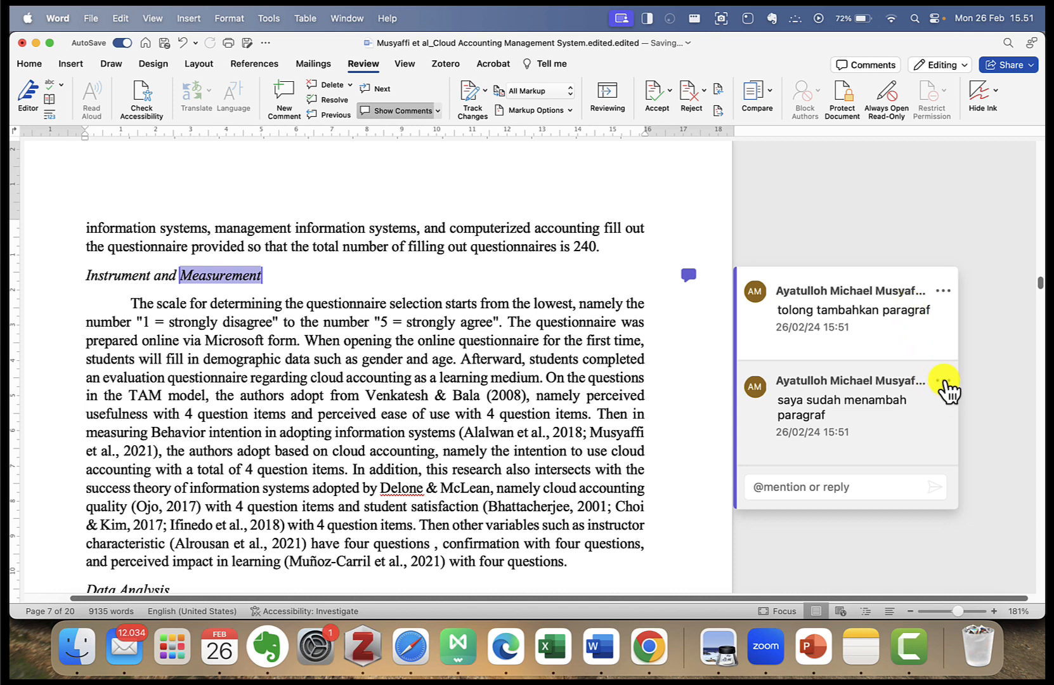
# Step: Resolve the "tolong tambahkan paragraf" comment thread on the "Instrument and Measurement" subheading
pyautogui.click(943, 291)
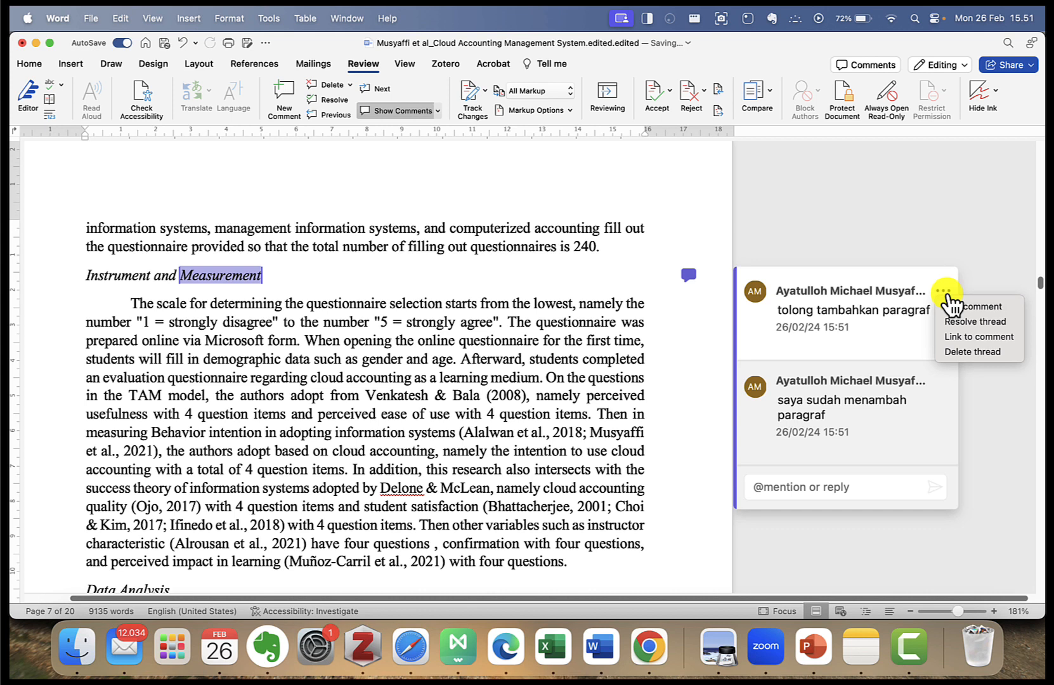
pyautogui.click(975, 322)
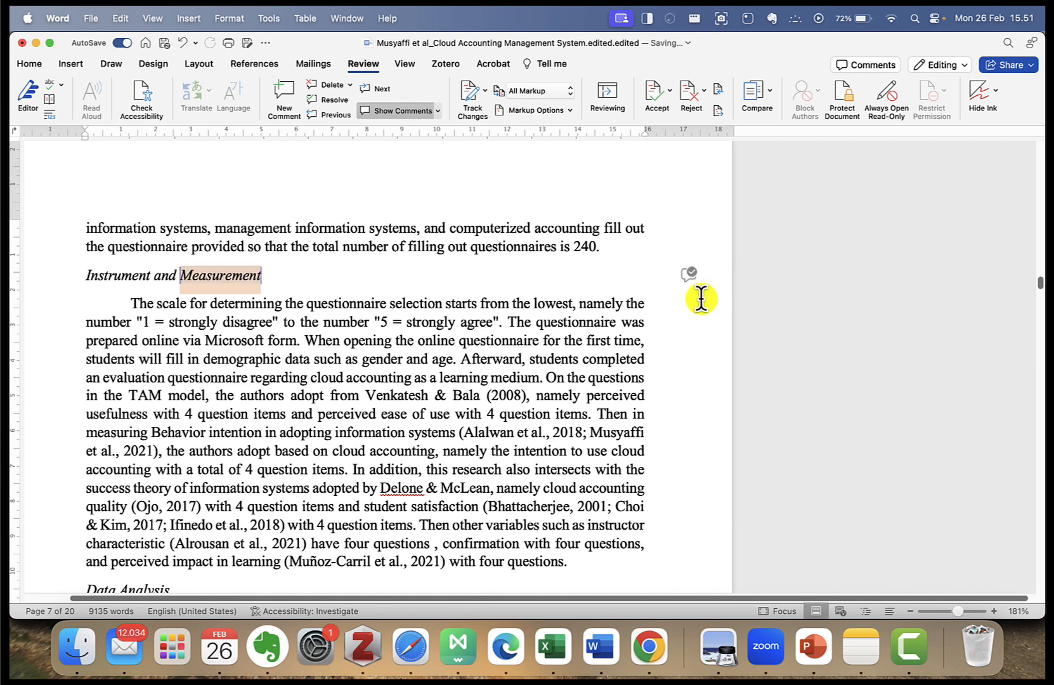
# Step: View the resolved thread on "Measurement" among the document's other comments, and close the comment list
pyautogui.click(690, 274)
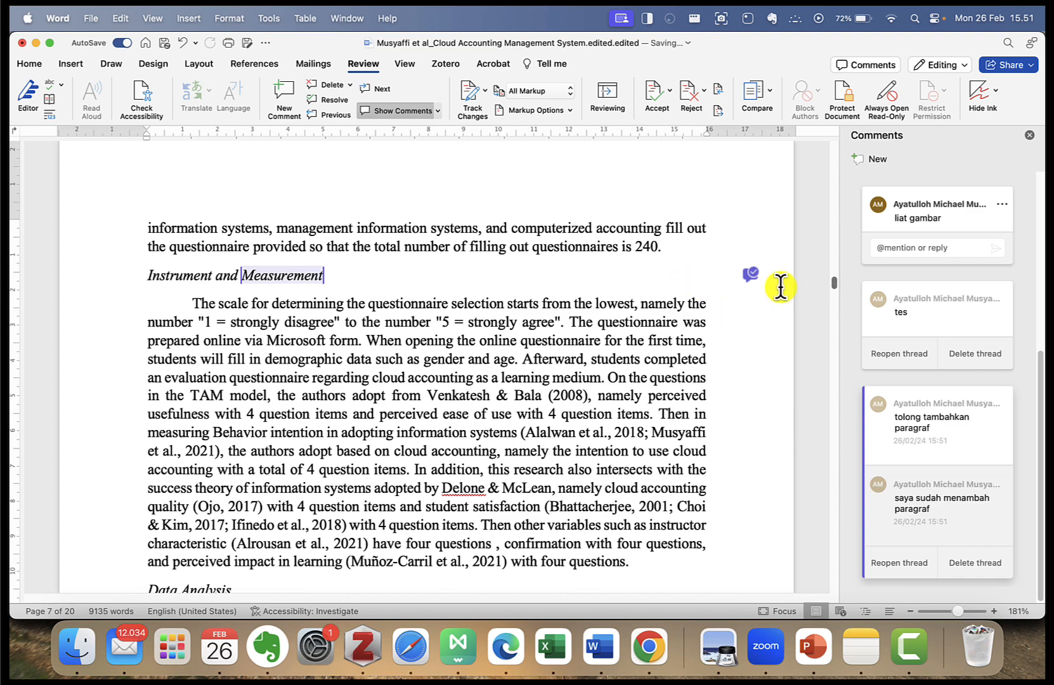
pyautogui.moveTo(835, 285); pyautogui.dragTo(835, 315)
pyautogui.click(982, 370)
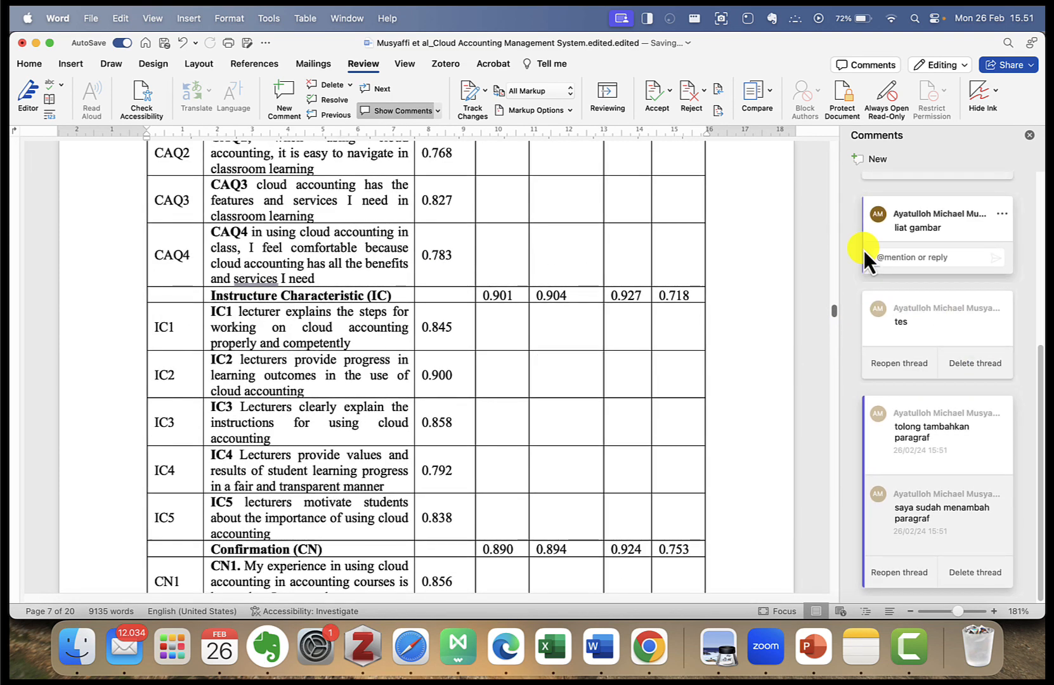
pyautogui.scroll(10, 654, 187)
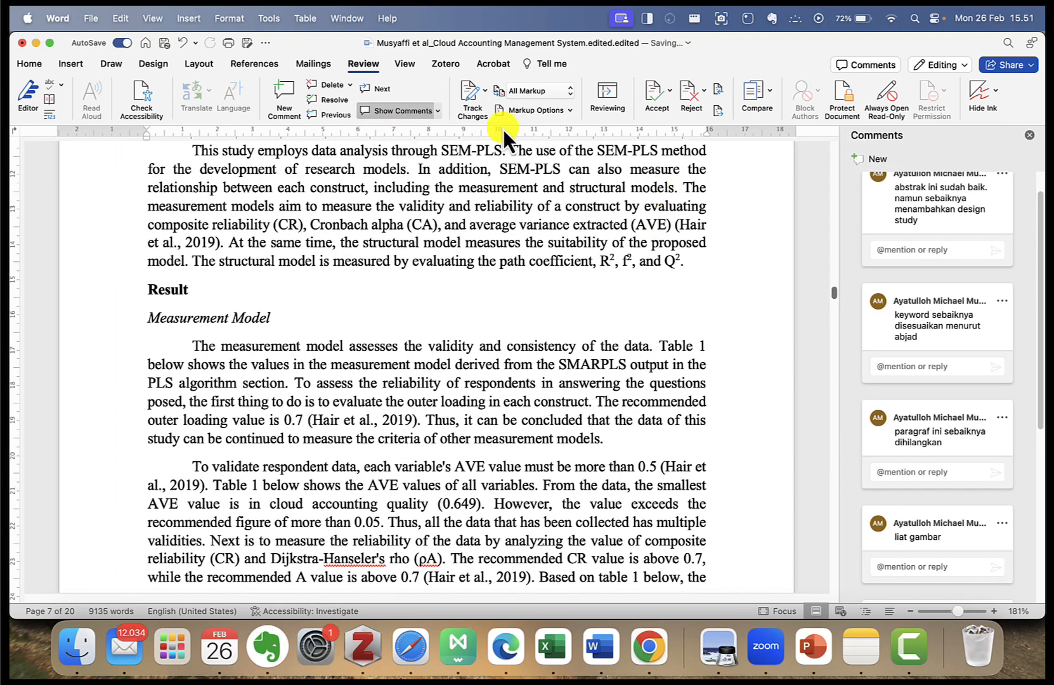
pyautogui.click(1029, 135)
# Step: Switch the comment display from contextual to List view
pyautogui.scroll(8, 599, 242)
pyautogui.click(373, 114)
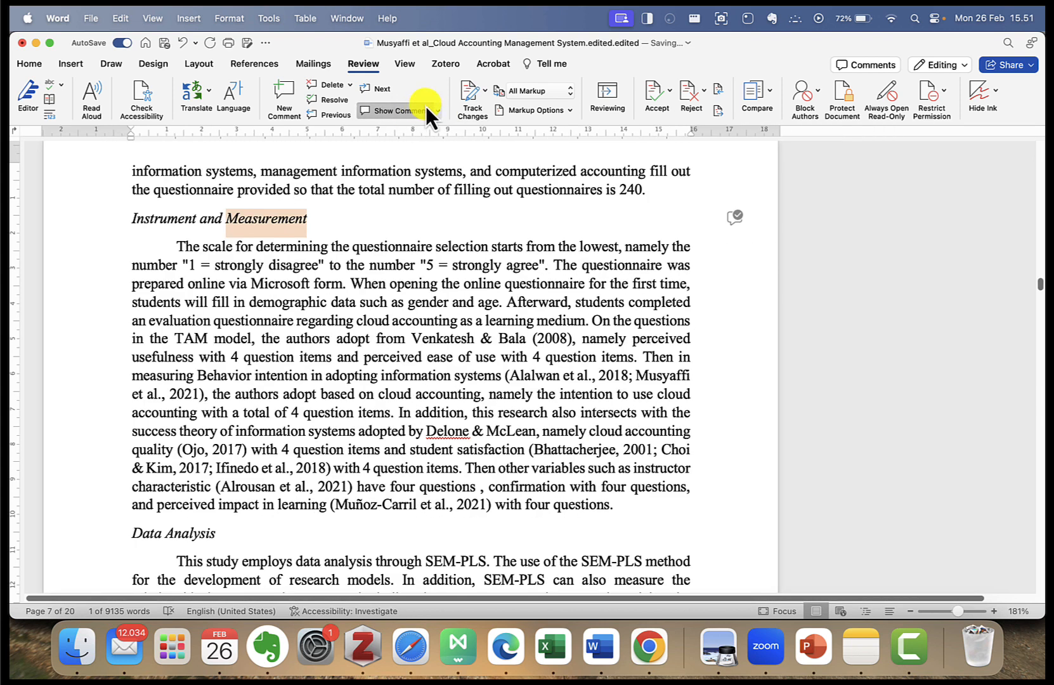
pyautogui.click(437, 110)
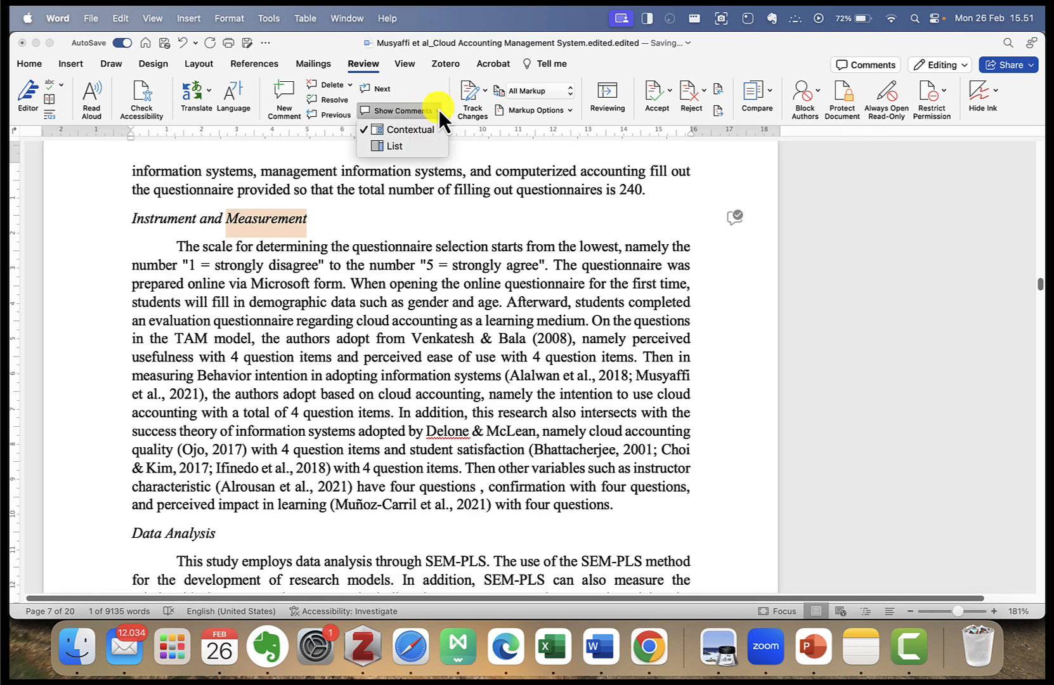
pyautogui.click(406, 147)
# Step: Examine the open and resolved comments in the list and the text marked by the "liat gambar" and "tes" comments
pyautogui.scroll(10, 950, 272)
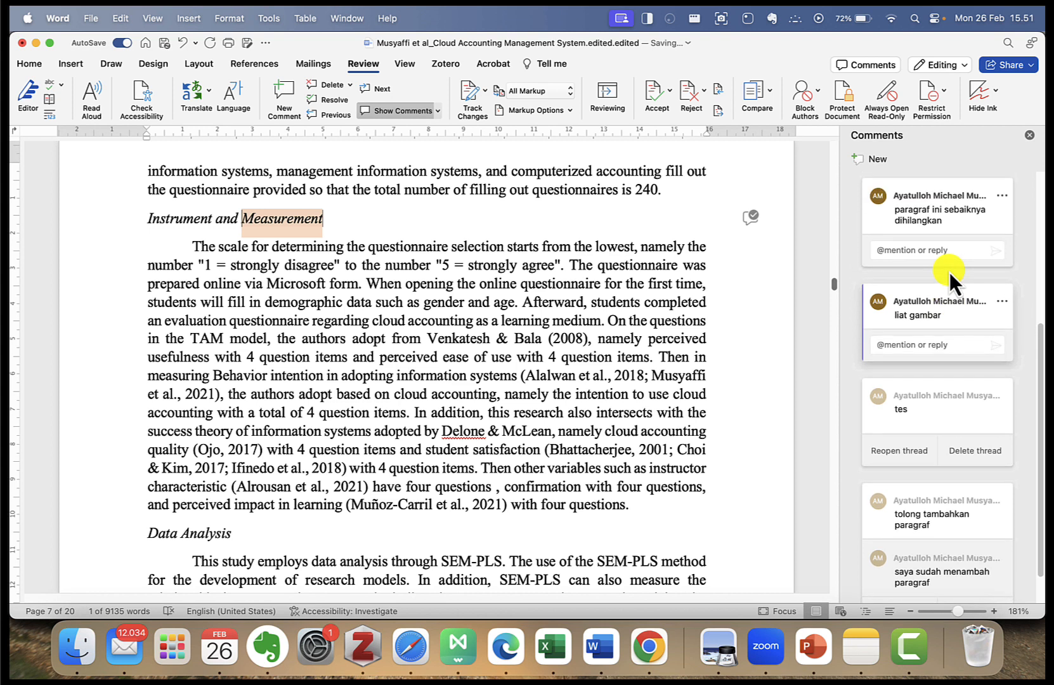
pyautogui.scroll(-10, 950, 281)
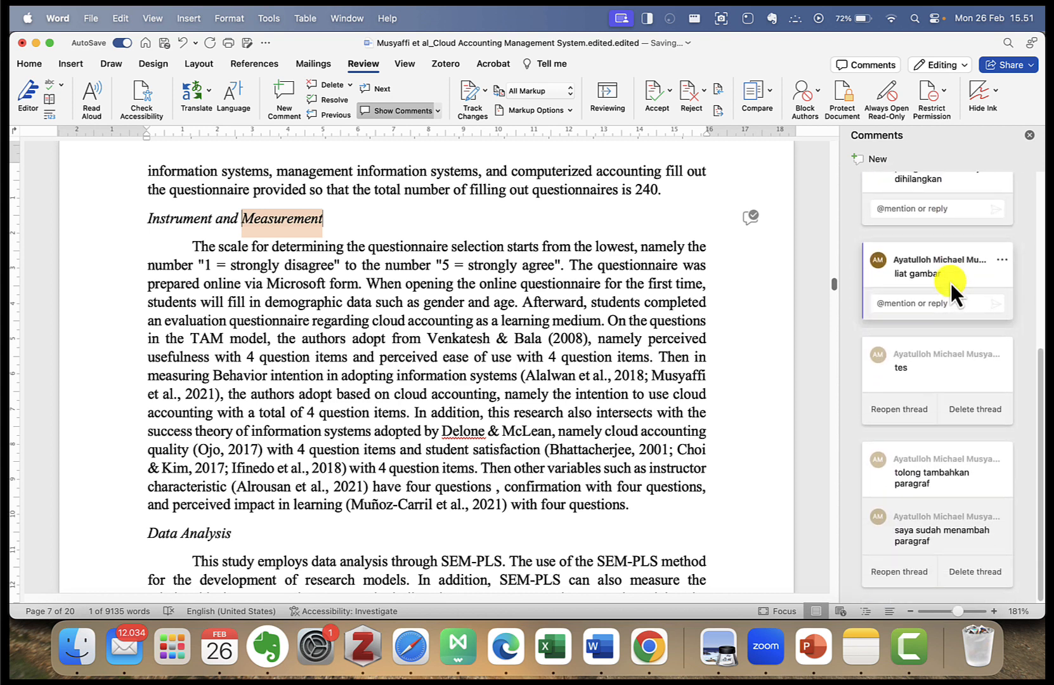
pyautogui.scroll(1, 950, 283)
pyautogui.scroll(10, 950, 281)
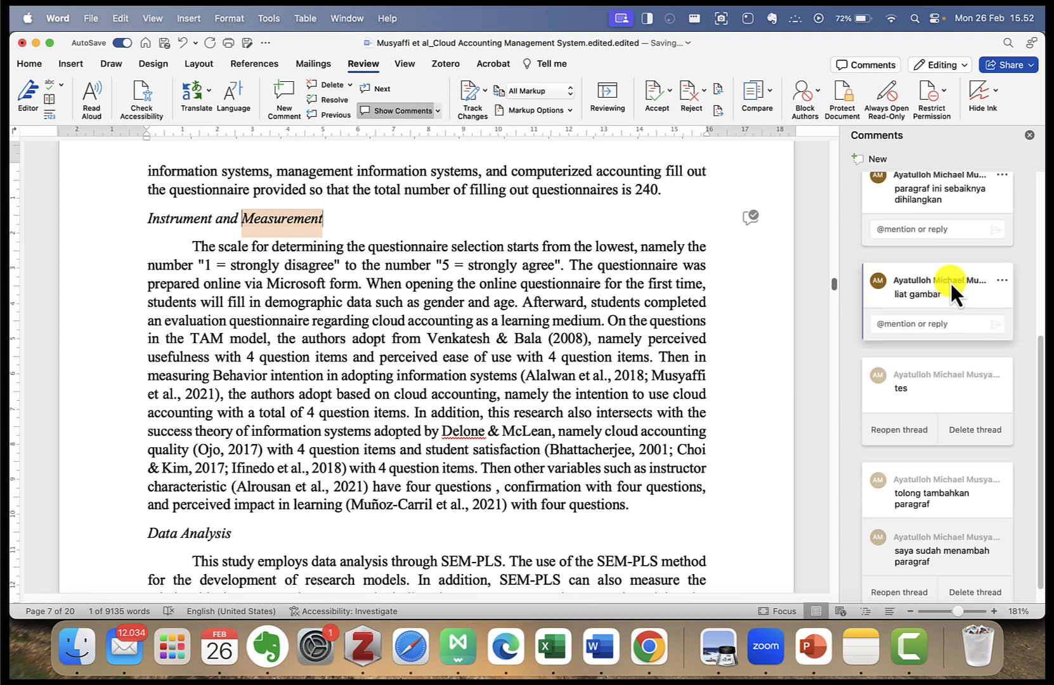
pyautogui.scroll(-5, 950, 281)
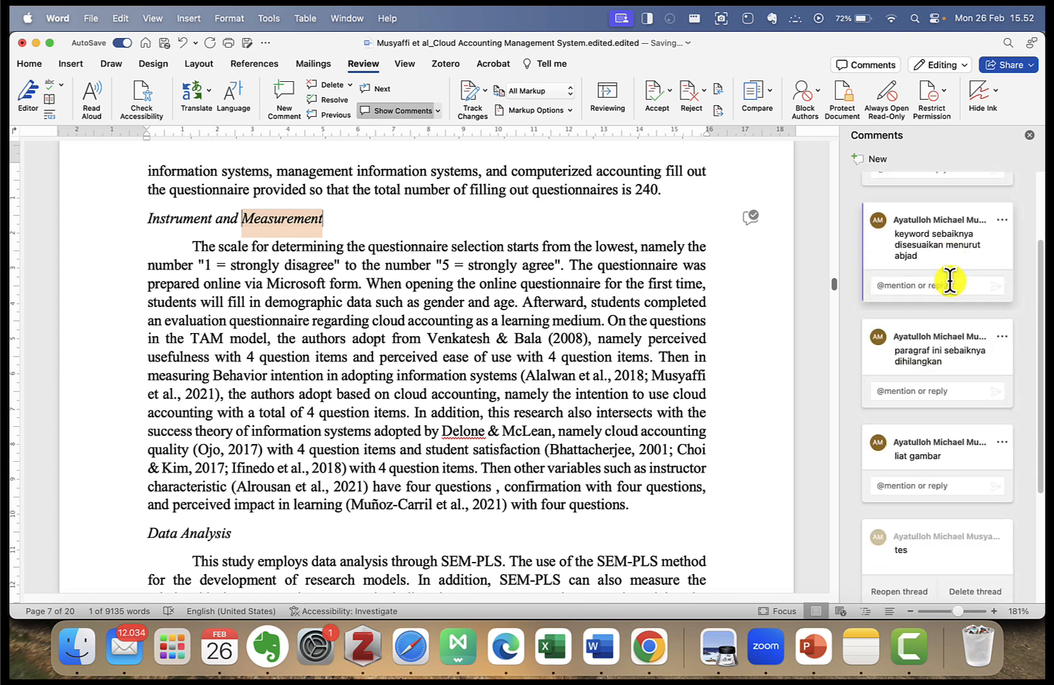
pyautogui.click(948, 311)
pyautogui.click(938, 415)
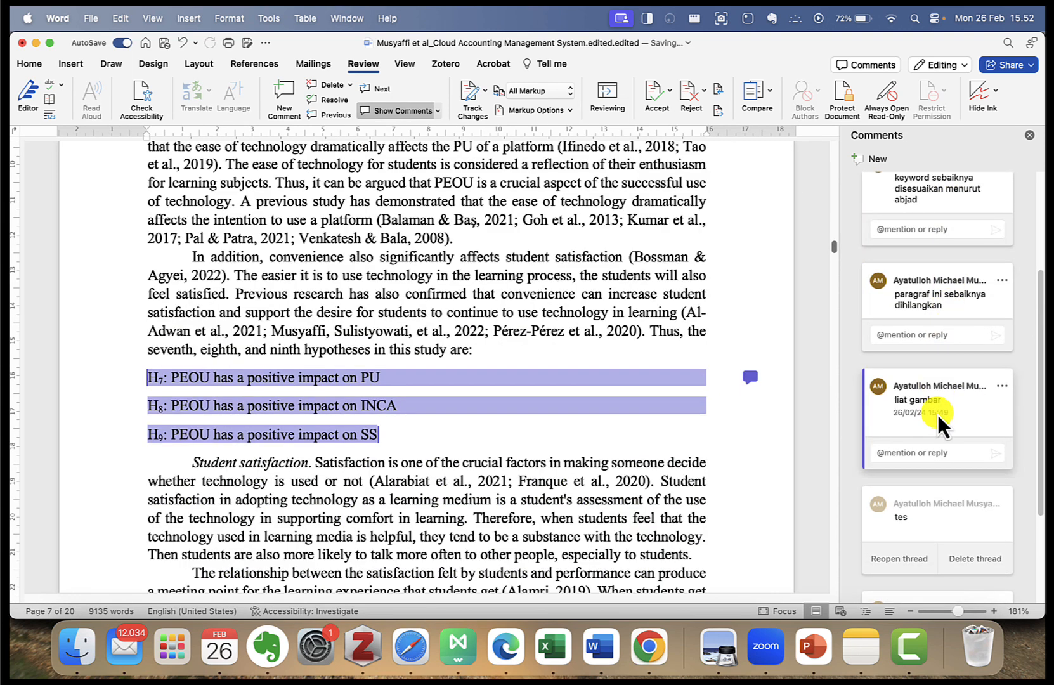
pyautogui.click(936, 515)
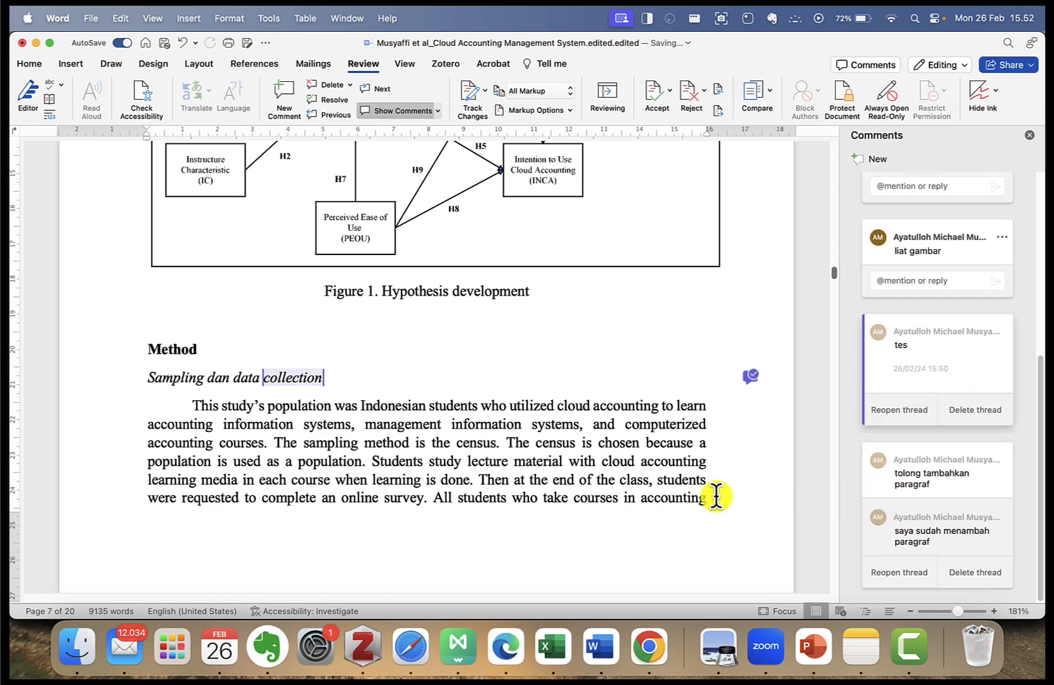
pyautogui.scroll(-3, 713, 494)
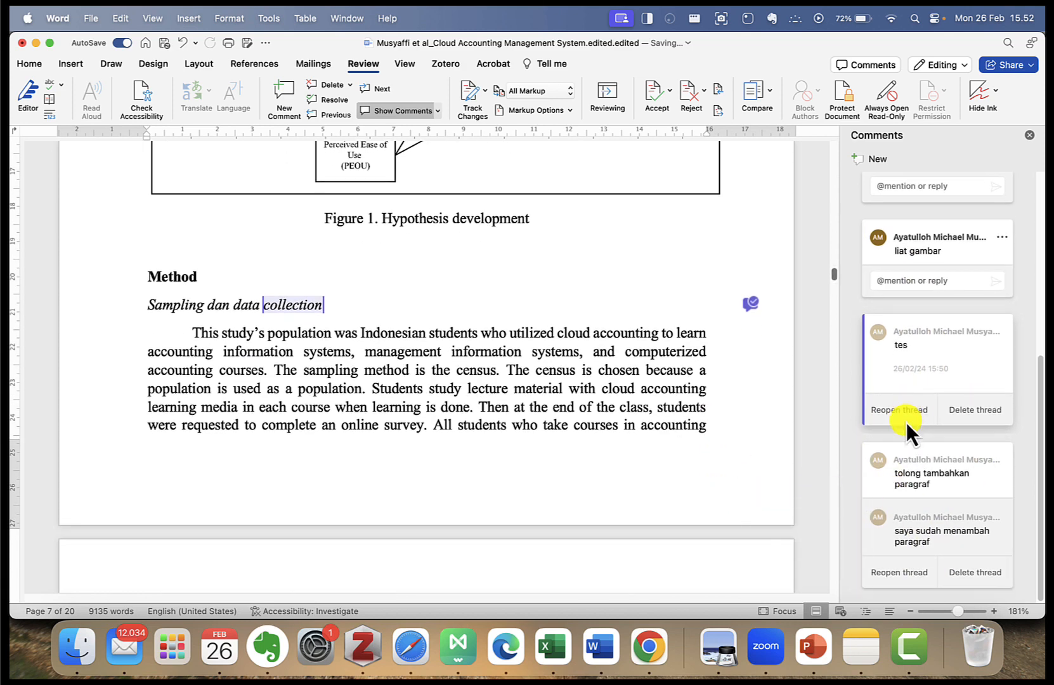
# Step: Reopen the resolved "tolong tambahkan paragraf" thread and check its marker beside the "Instrument and Measurement" subheading
pyautogui.click(901, 576)
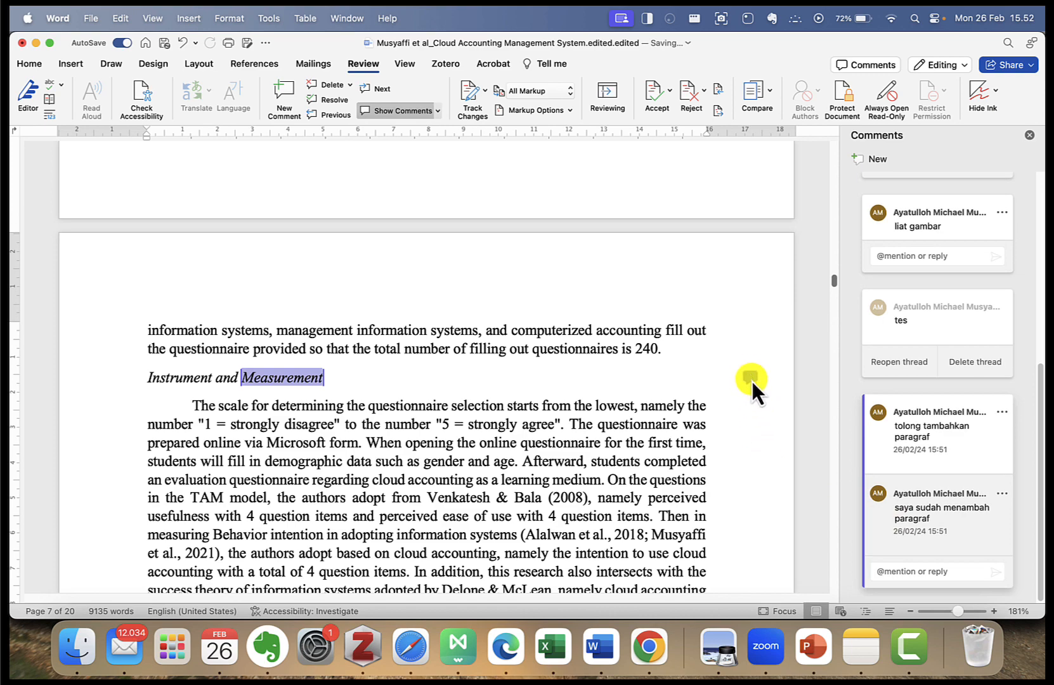
pyautogui.scroll(3, 577, 424)
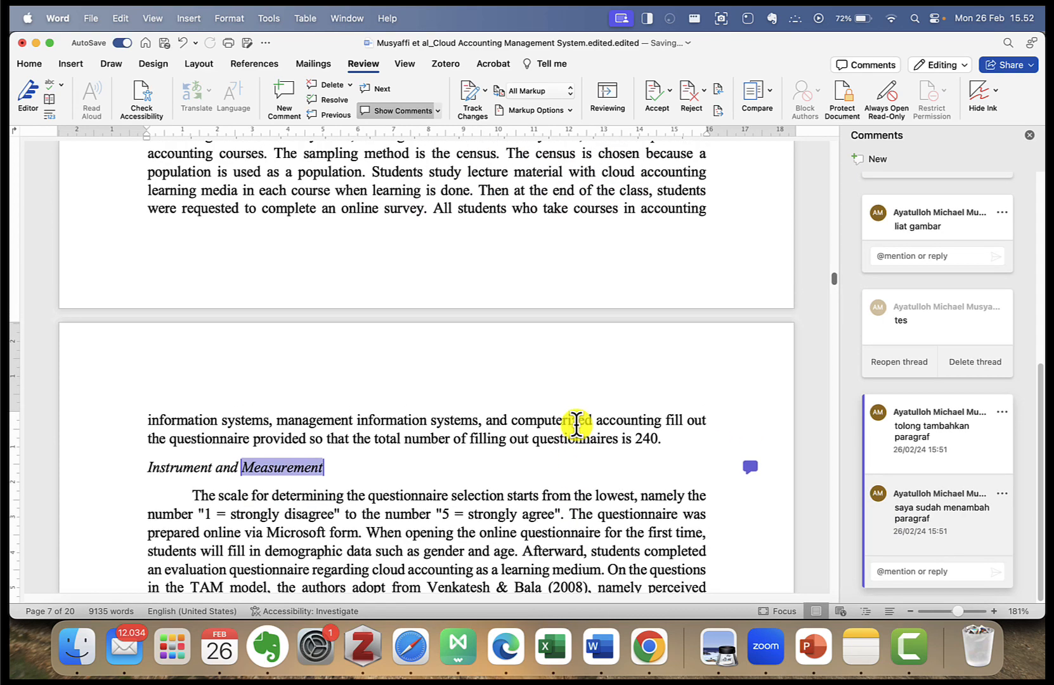
pyautogui.scroll(-5, 576, 424)
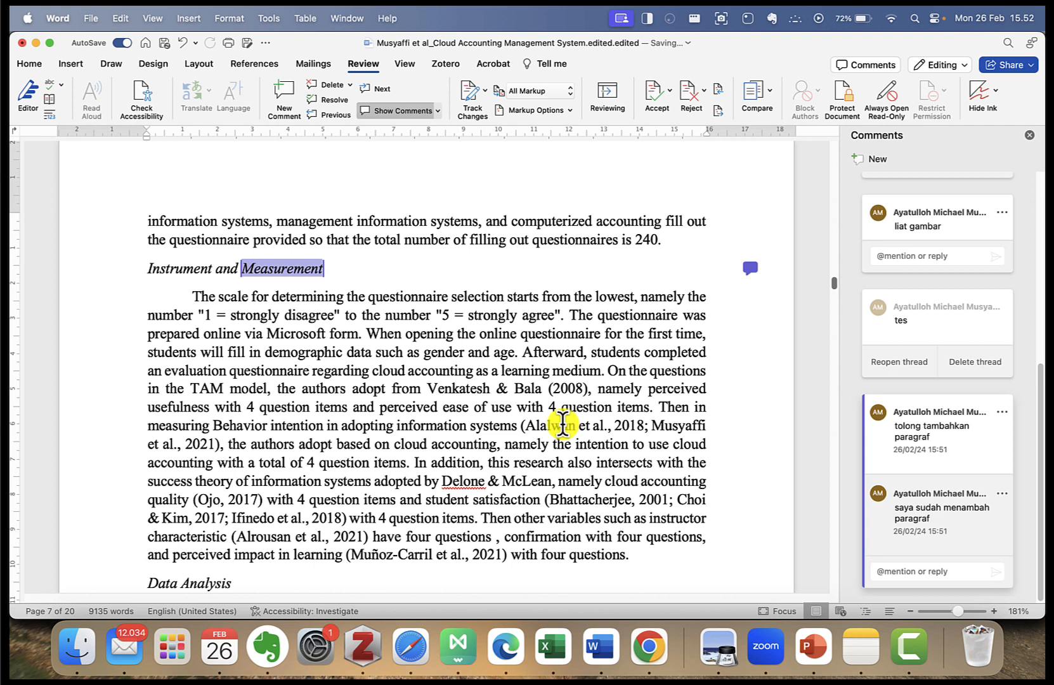
pyautogui.scroll(2, 562, 423)
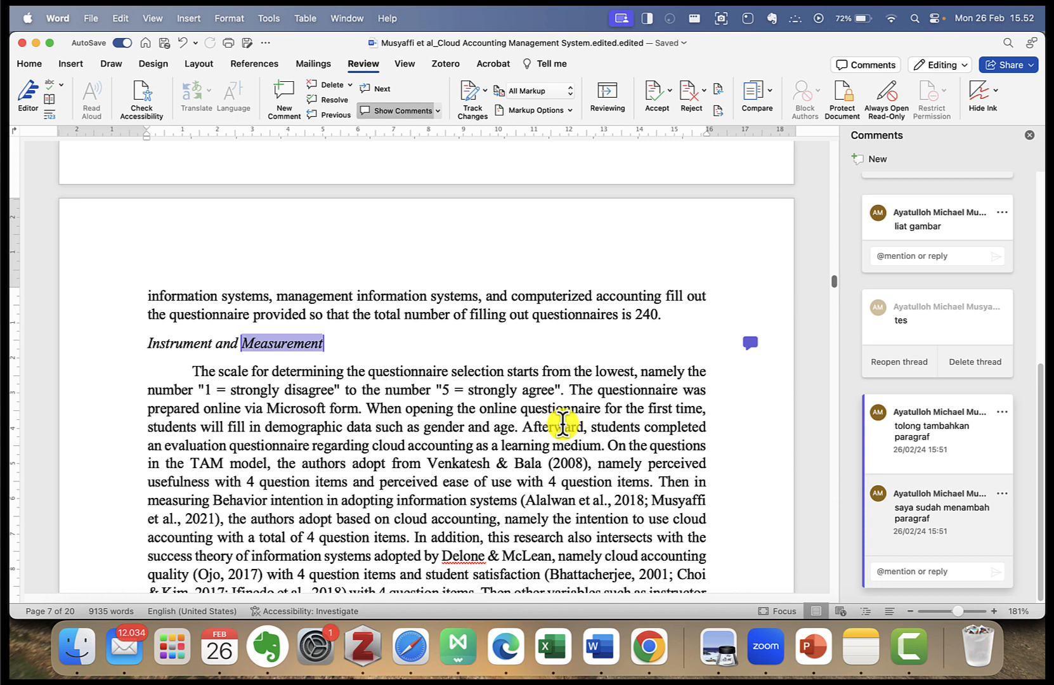
pyautogui.scroll(-1, 562, 424)
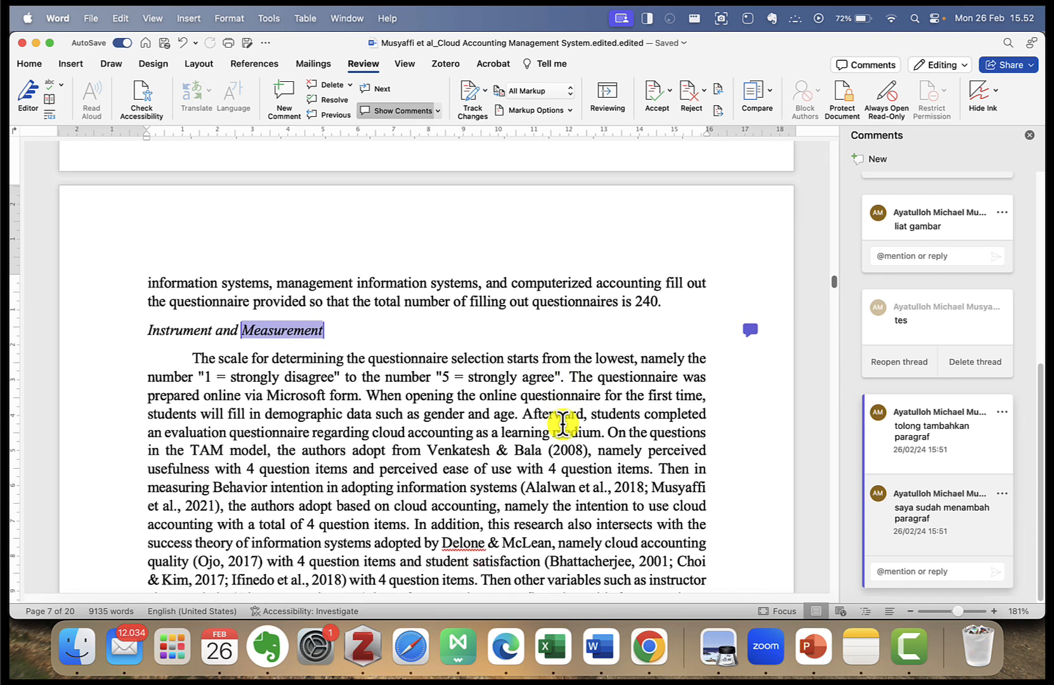